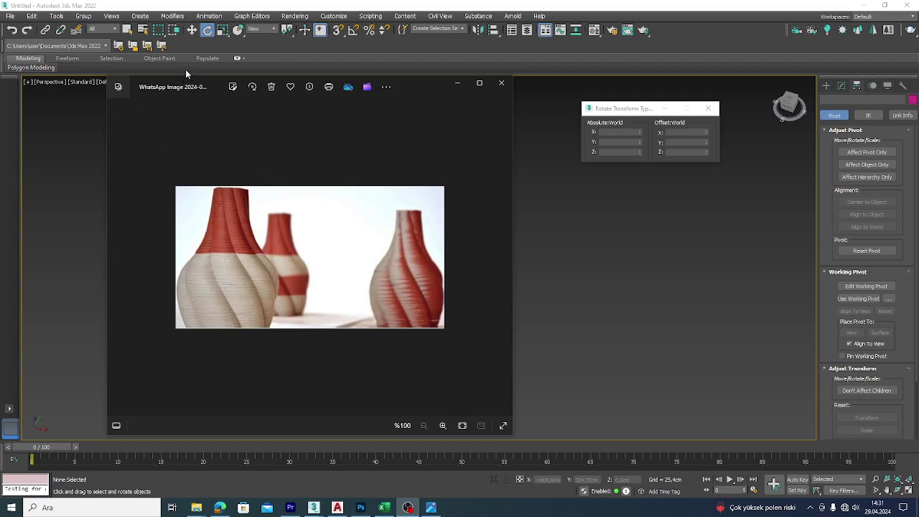
Move the twisted-vase reference photo aside and minimize the Photos window to reveal 3ds Max.
left_click_drag(141, 84, 247, 104)
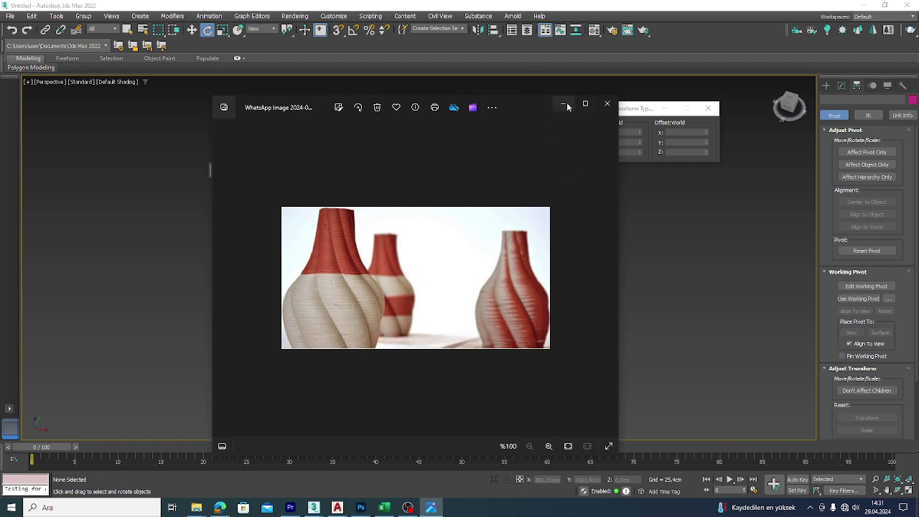
left_click(565, 106)
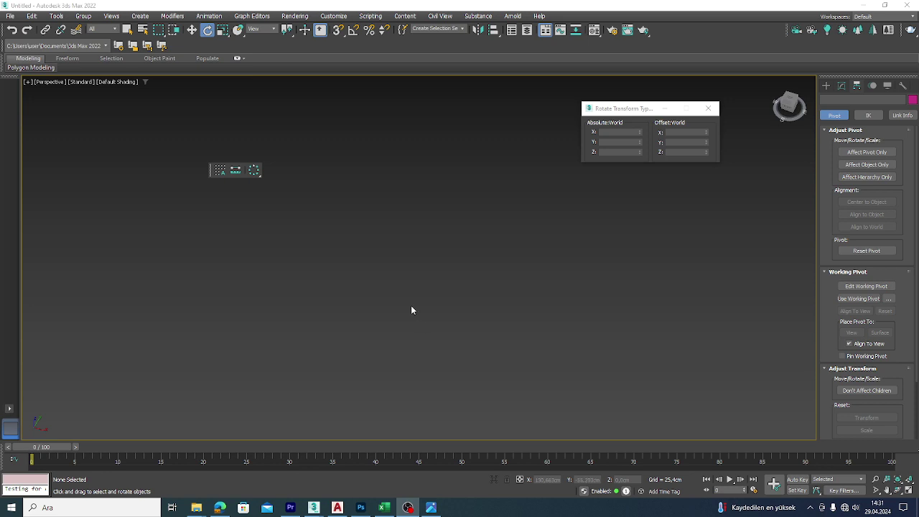
Draw a circle spline of about 86.4 cm radius at the origin in Top view, with the grid hidden.
key("t")
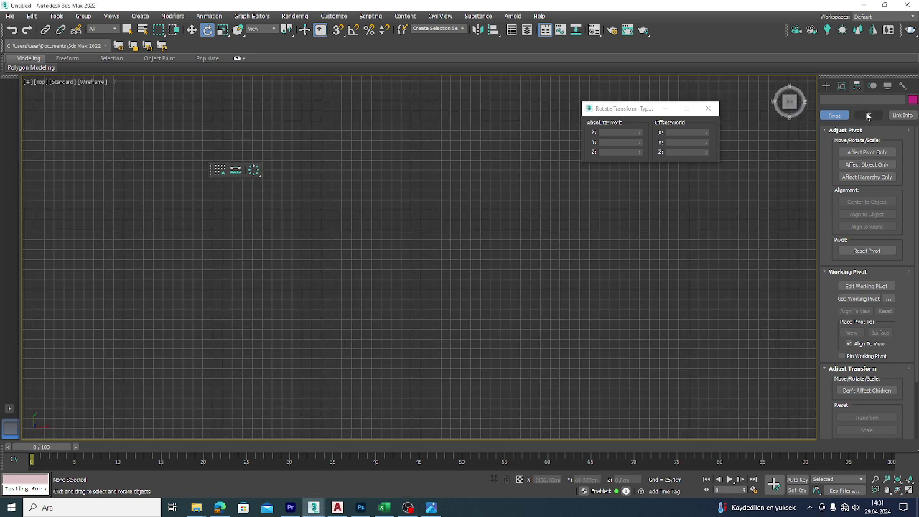
left_click(826, 85)
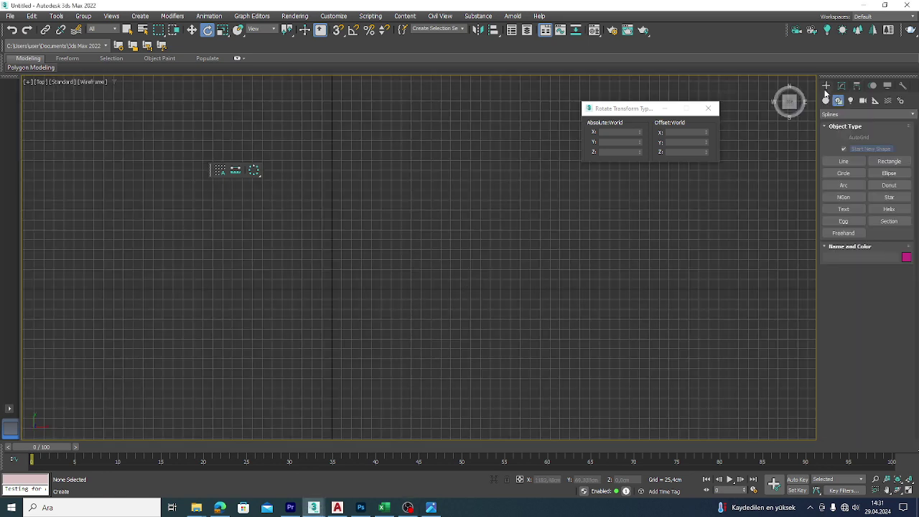
left_click(841, 173)
left_click_drag(258, 269, 288, 251)
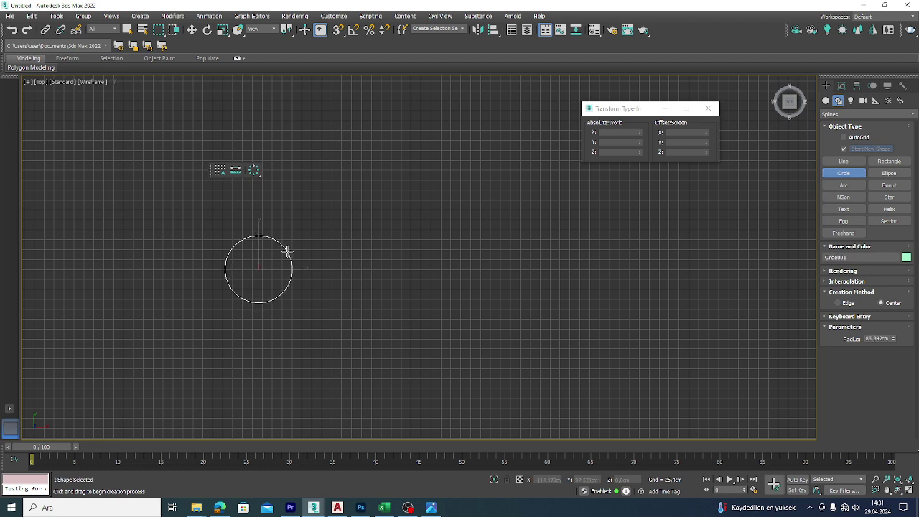
key("g")
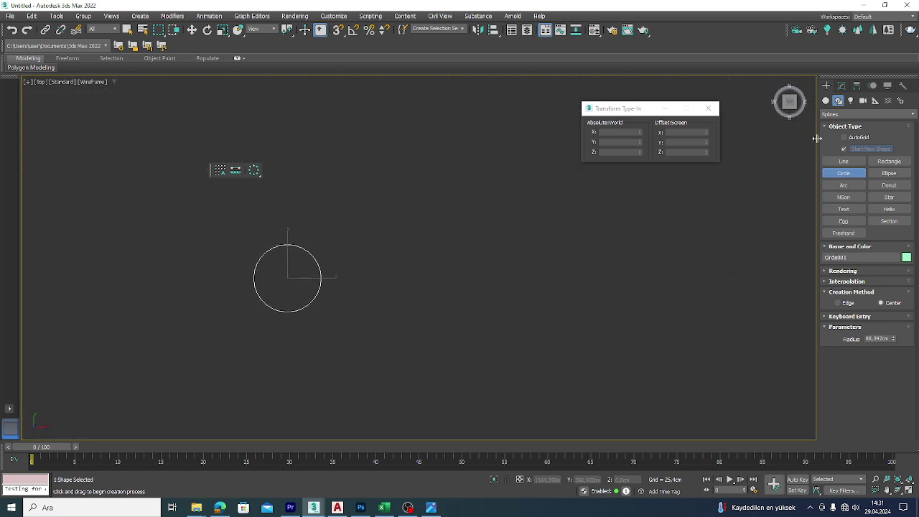
Bring up Circle001's pivot settings in the Hierarchy panel.
key("e")
left_click(841, 85)
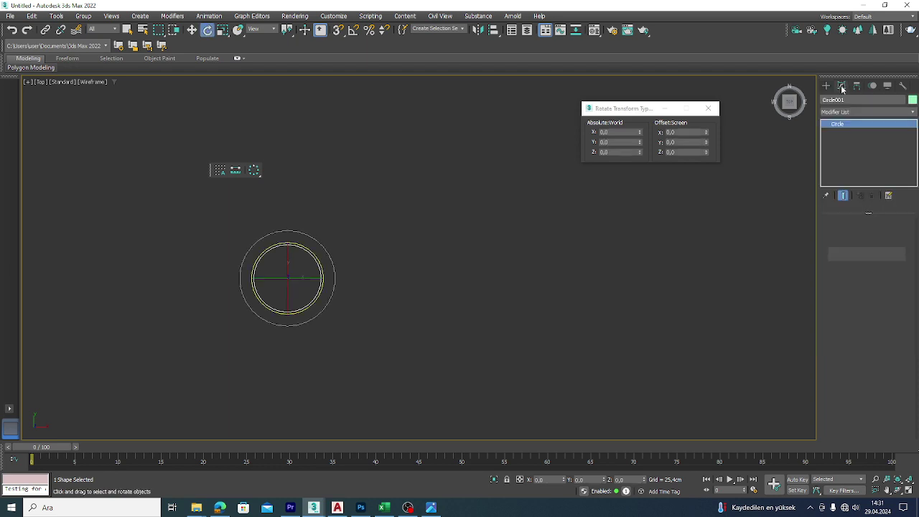
left_click(826, 86)
left_click(837, 101)
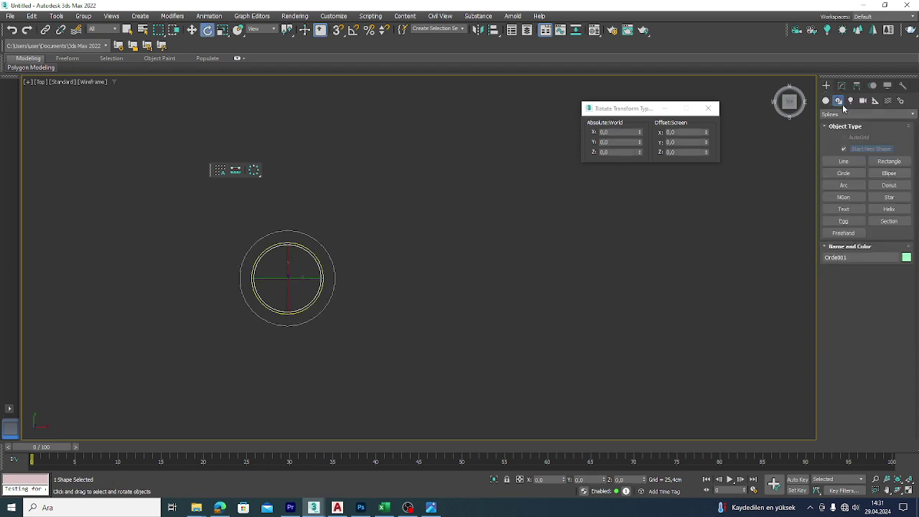
left_click(856, 86)
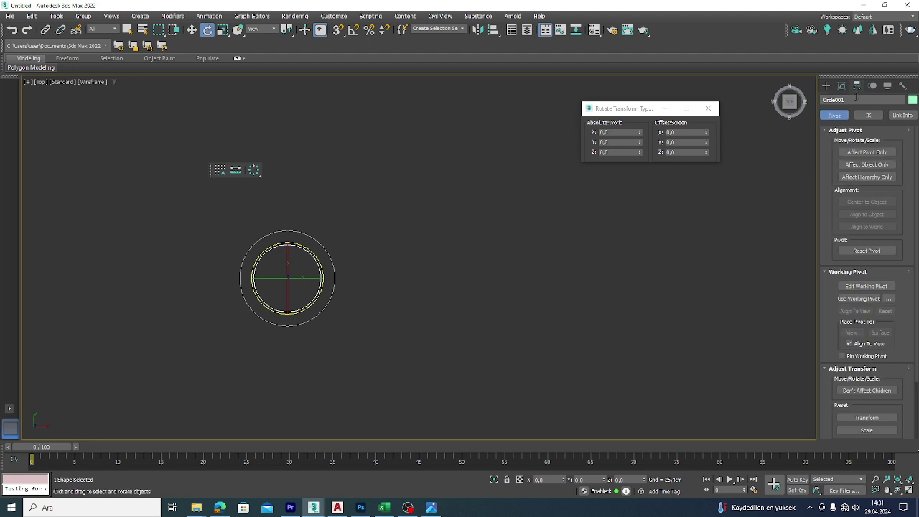
Move only Circle001's pivot along X to about 92.566 cm, beside the circle's right edge.
left_click(867, 152)
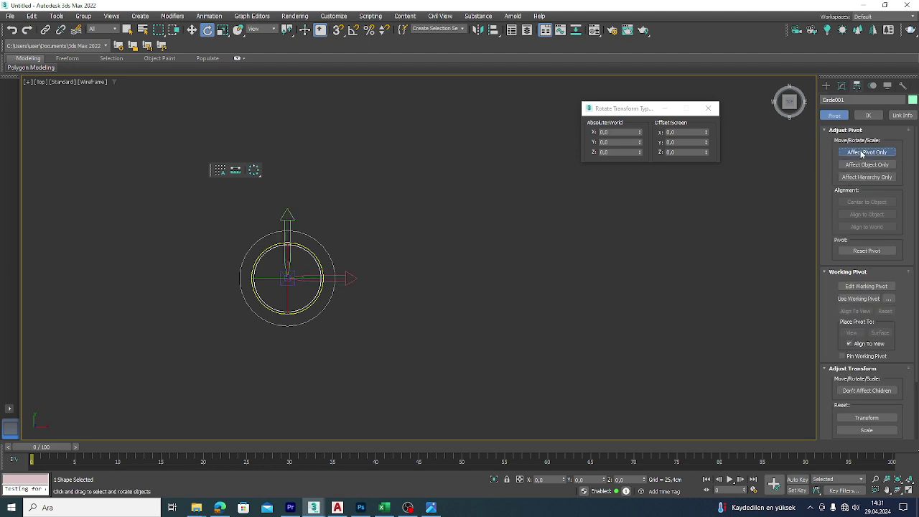
right_click(333, 284)
left_click(349, 286)
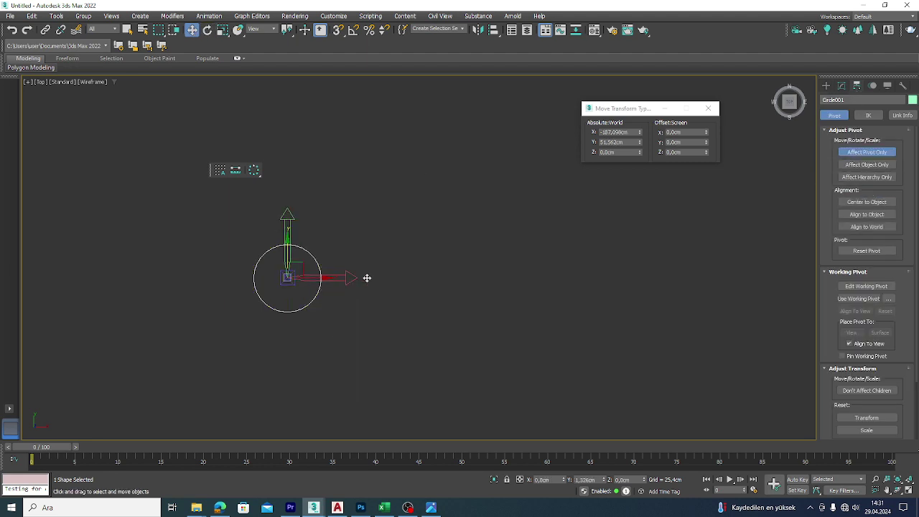
left_click_drag(335, 278, 463, 287)
key("ctrl+z")
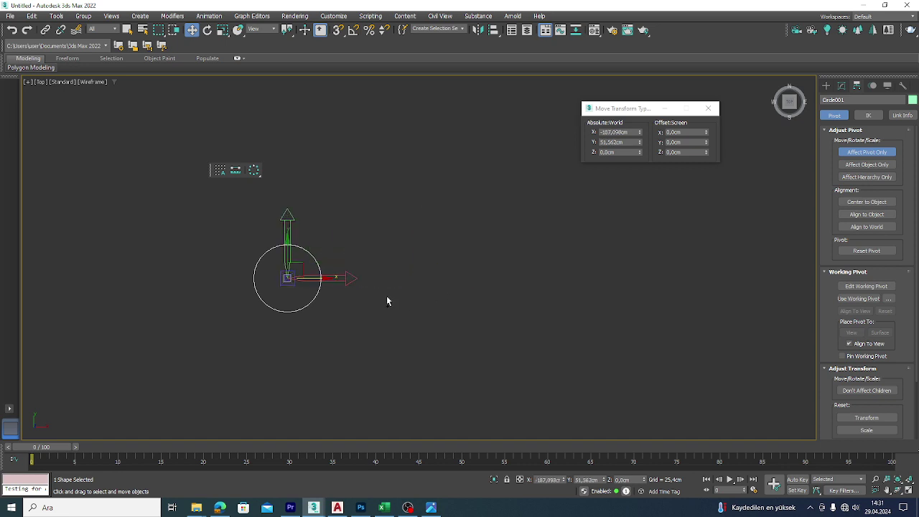
left_click_drag(317, 278, 426, 282)
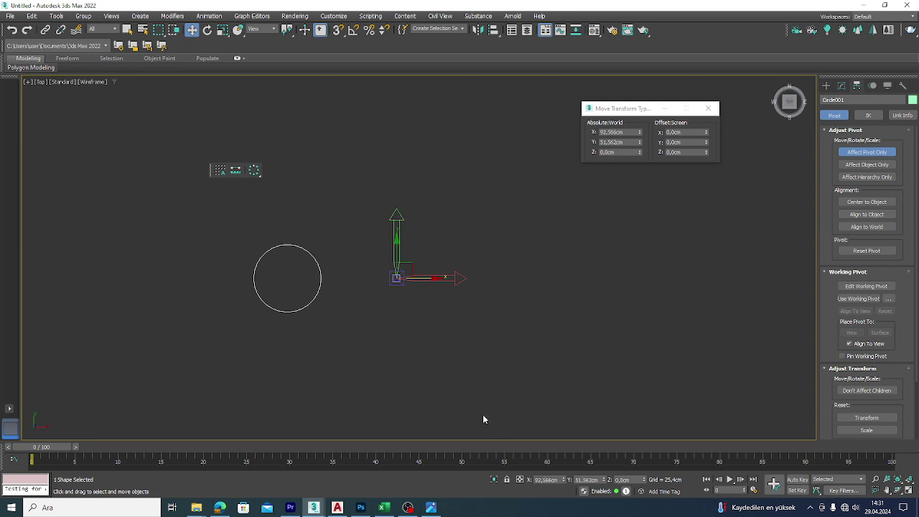
left_click(866, 152)
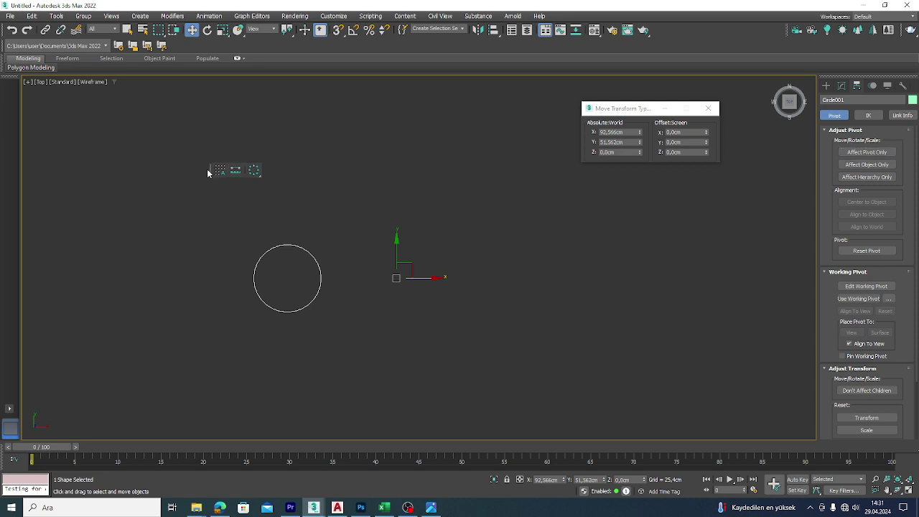
mouse_move(209, 172)
left_mouse_down()
mouse_move(141, 181)
mouse_move(134, 168)
left_mouse_up()
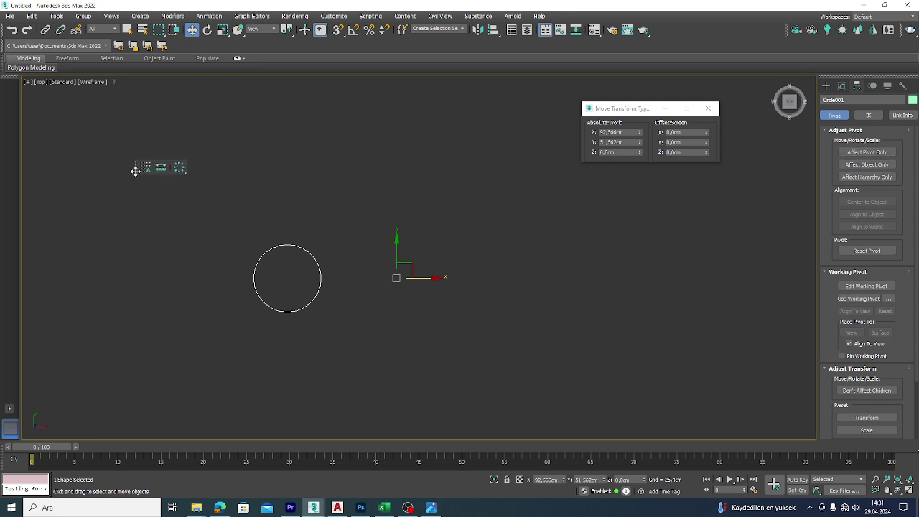
Open the Array dialog for the circle and preview the arrayed copies.
left_click(181, 171)
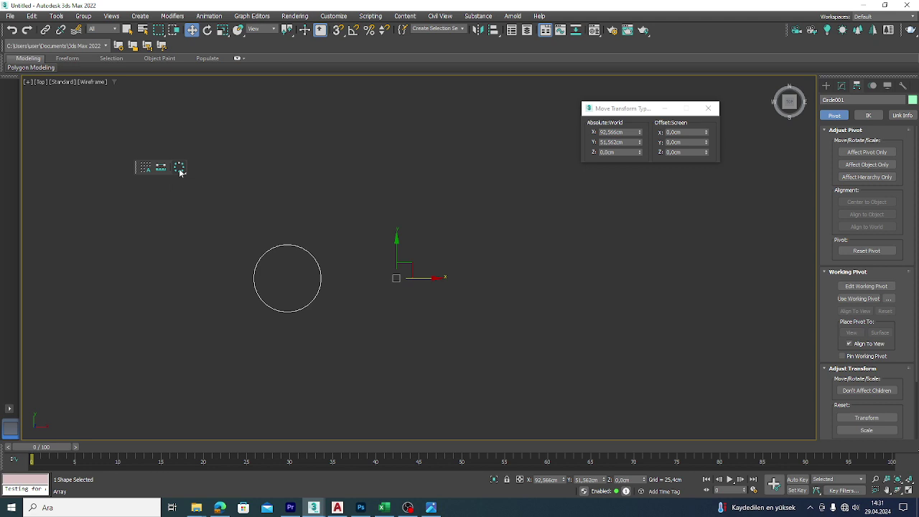
left_click_drag(364, 166, 557, 170)
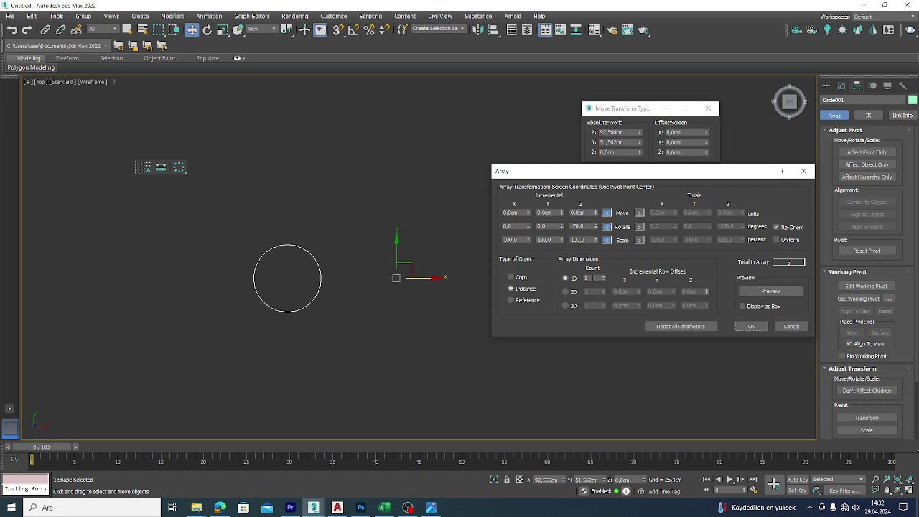
double_click(591, 278)
left_click(787, 293)
left_click_drag(650, 171, 712, 193)
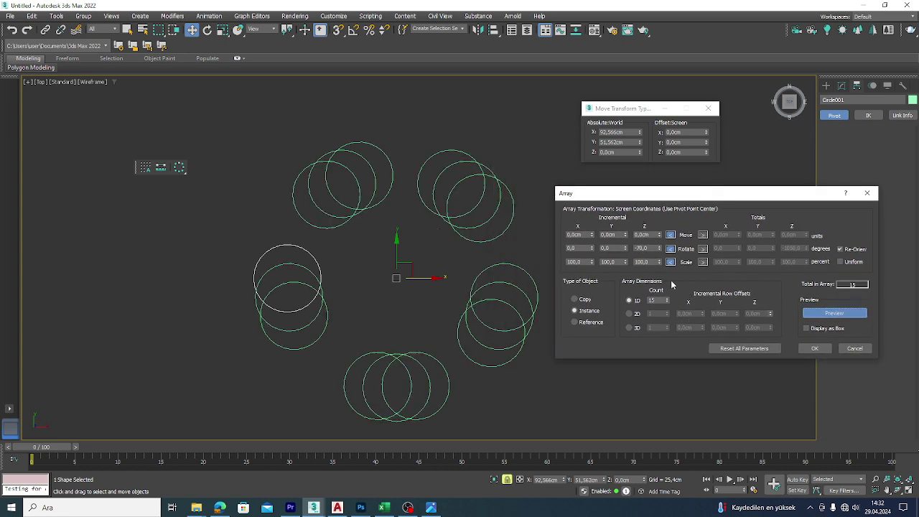
Set the array to Rotate Z -82, Count 10 and Copy type, checking the preview.
double_click(645, 248)
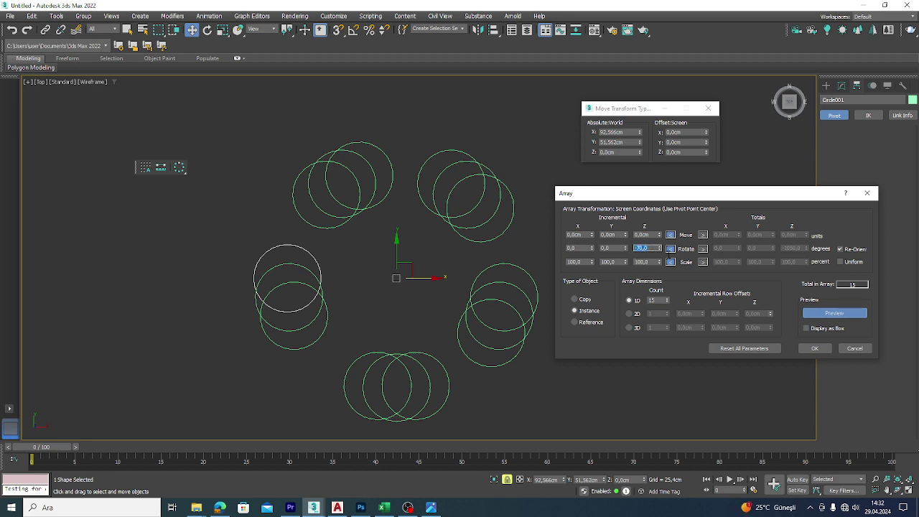
left_click_drag(660, 248, 660, 255)
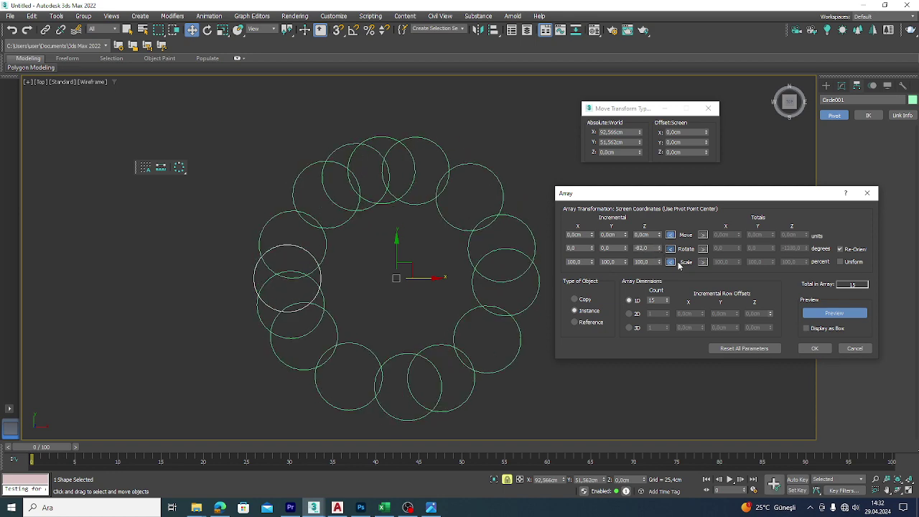
left_click_drag(667, 302, 666, 302)
left_click(666, 300)
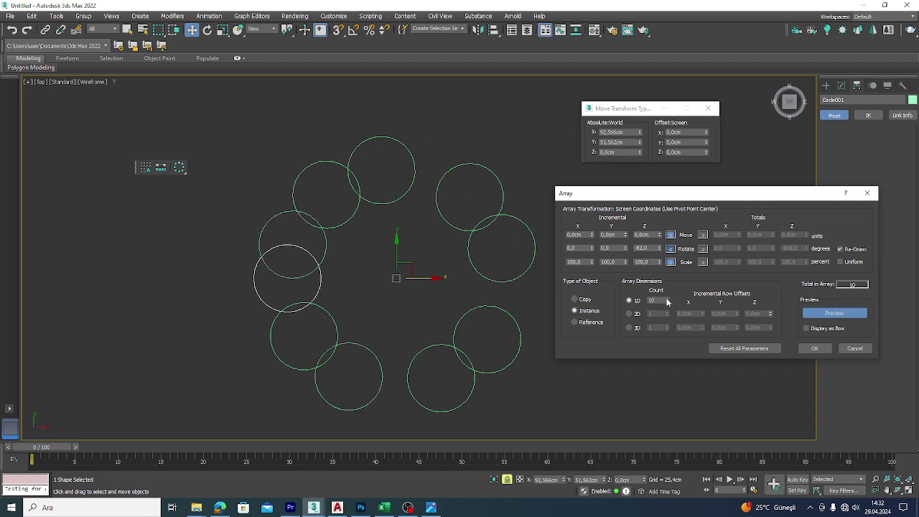
left_click(818, 313)
left_click(818, 314)
left_click(575, 299)
left_click(826, 314)
double_click(642, 248)
type("20")
Try Z rotation steps of 20, 36 and 40 degrees and adjust the copy count in preview.
key("Return")
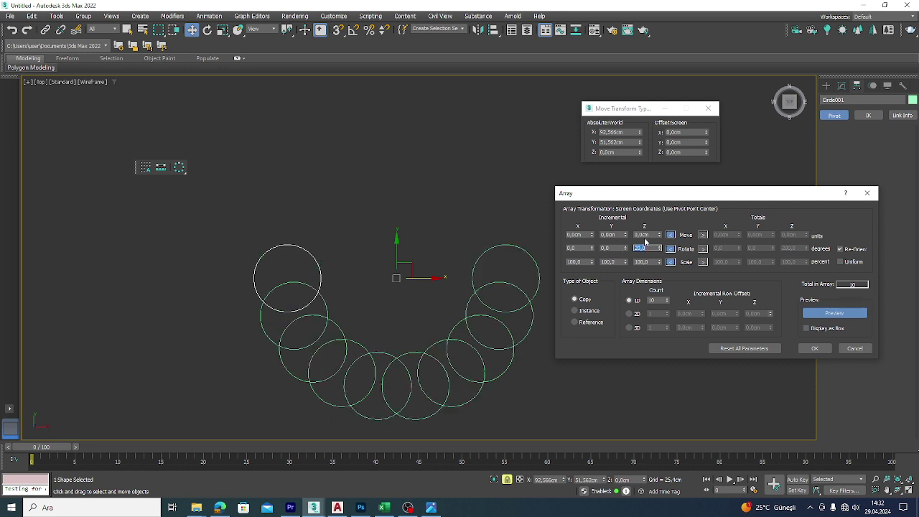
type("36")
key("Return")
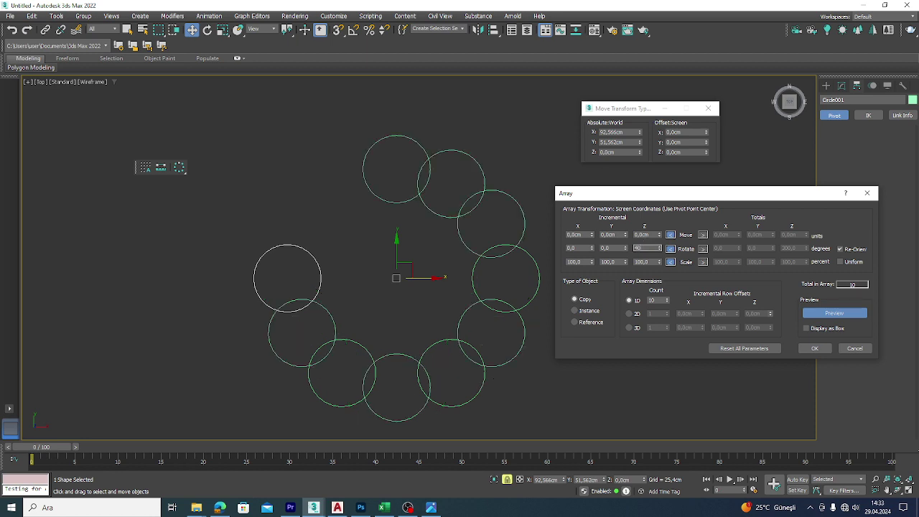
key("Return")
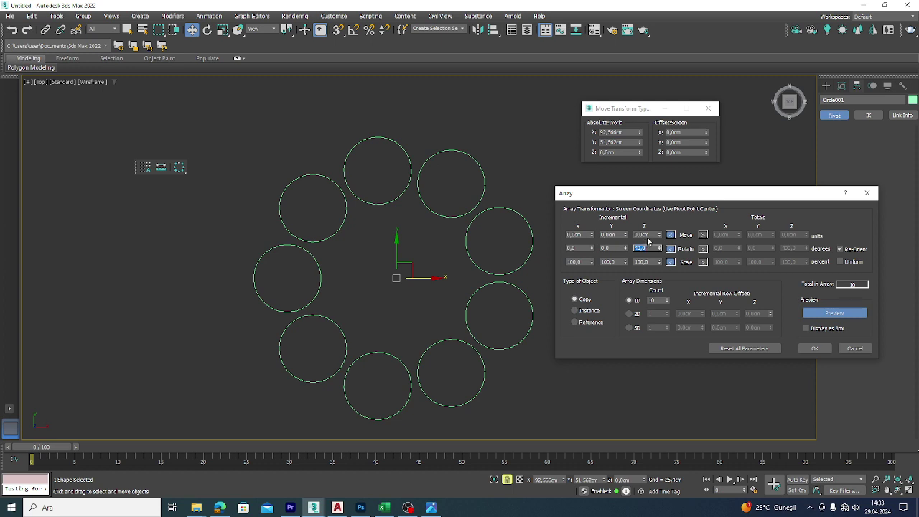
double_click(657, 300)
type("12")
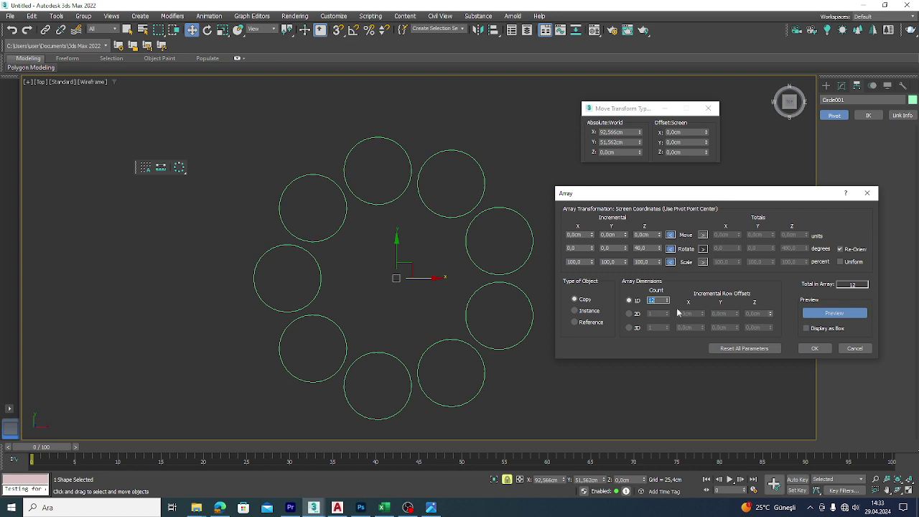
left_click(826, 313)
left_click(825, 318)
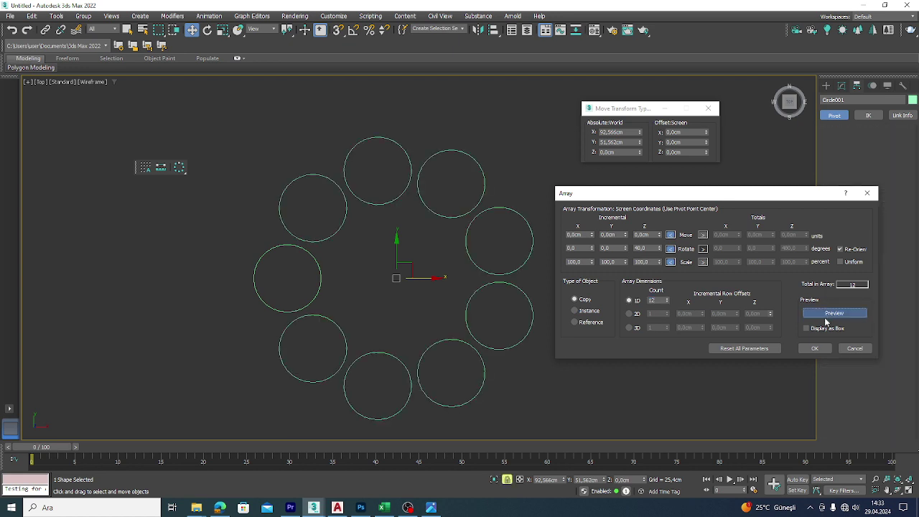
double_click(657, 300)
type("1")
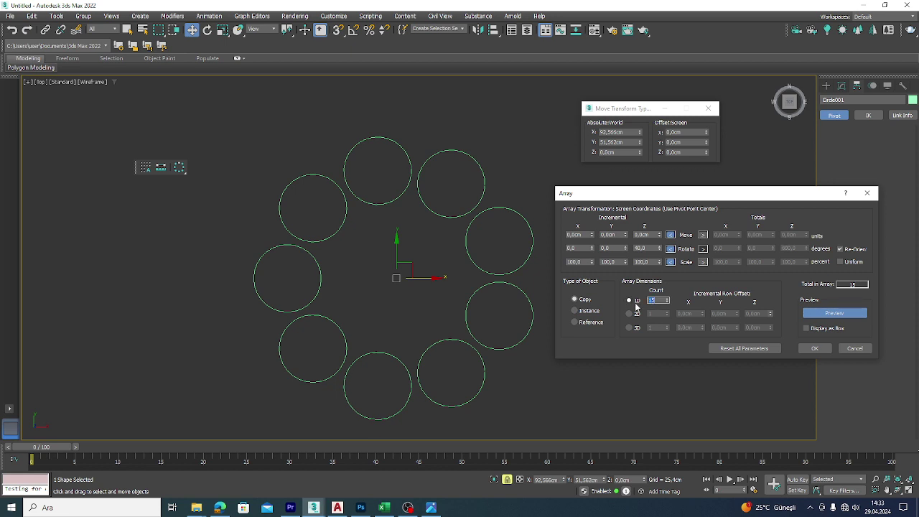
left_click(826, 314)
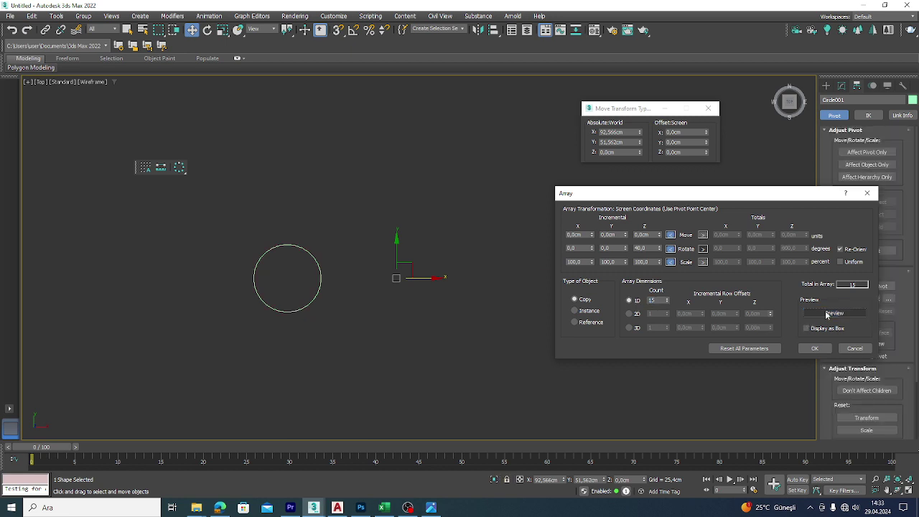
Set a 45° Z rotation step with 10 copies and commit the circle ring.
double_click(645, 249)
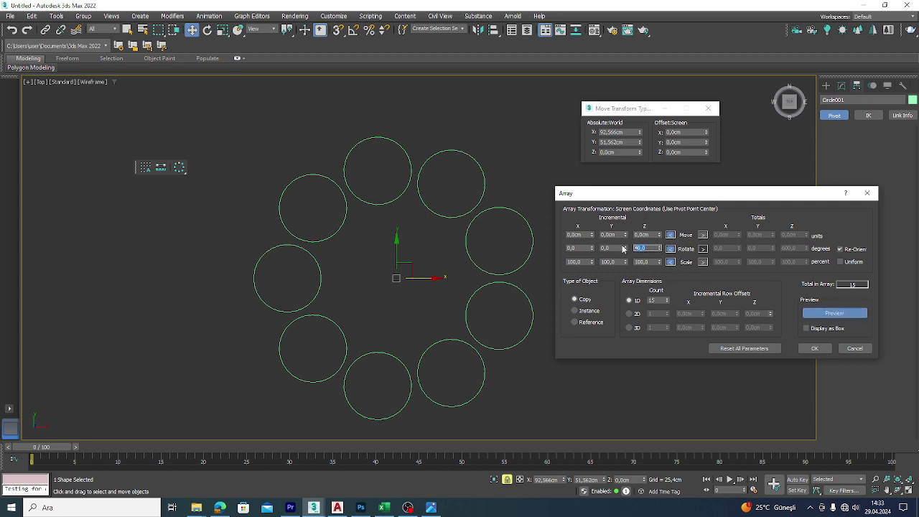
type("45")
key("Return")
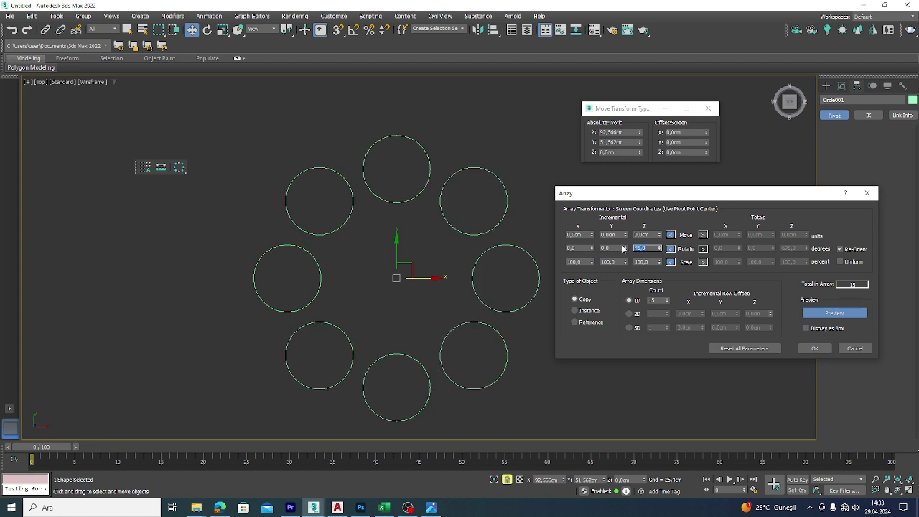
double_click(651, 300)
type("10")
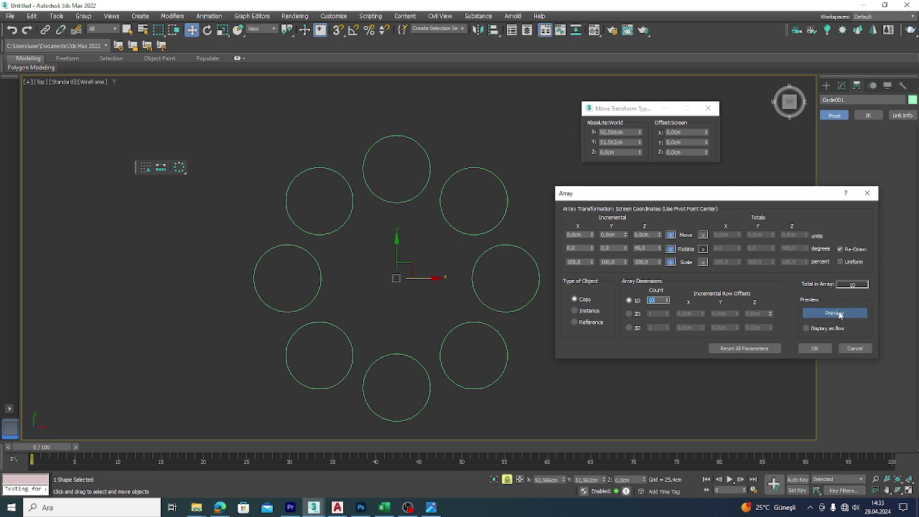
left_click(840, 314)
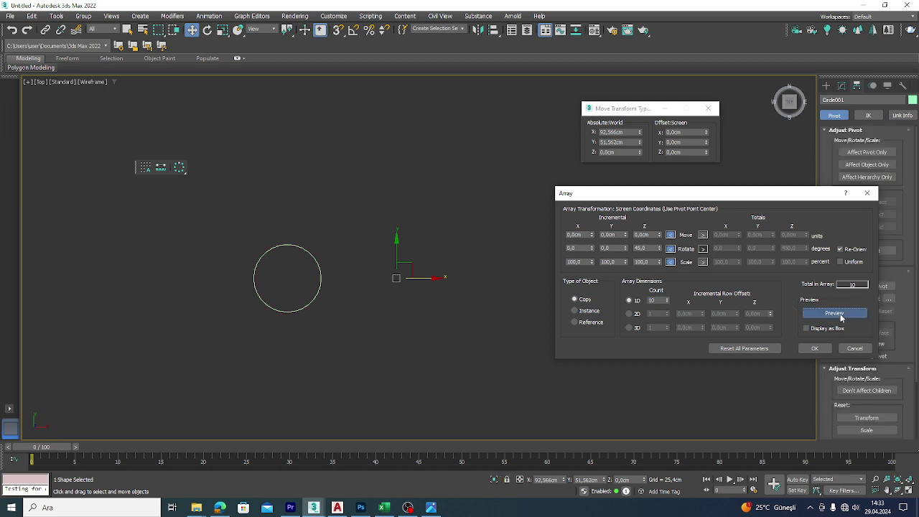
left_click(839, 314)
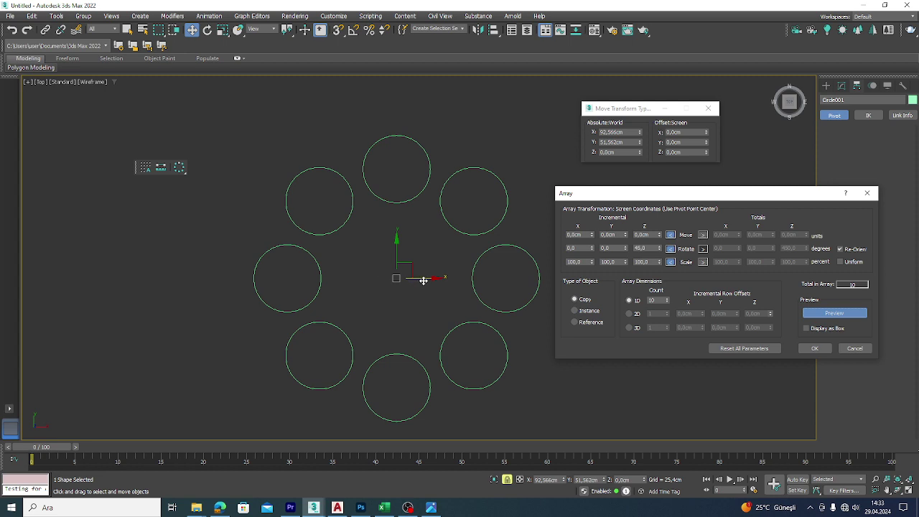
left_click(814, 348)
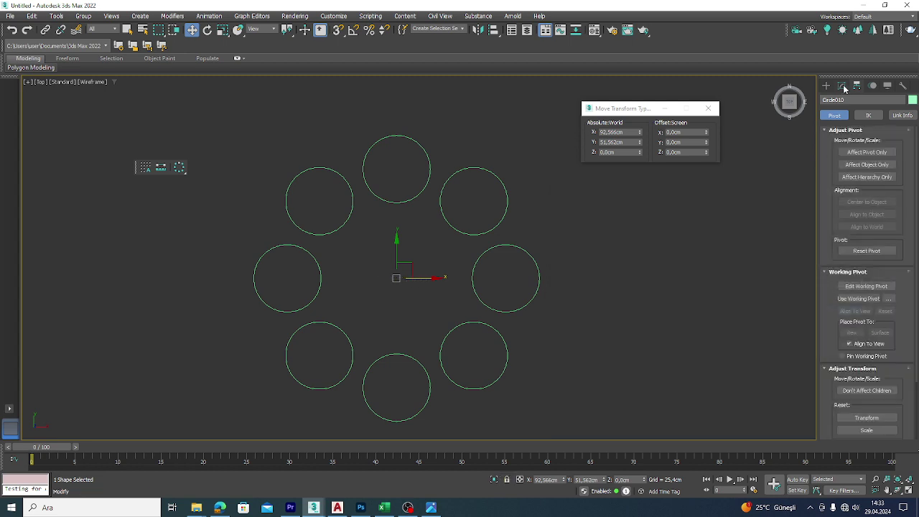
Undo the circle ring and shift the lone circle slightly right toward its pivot with Affect Object Only.
left_click(860, 154)
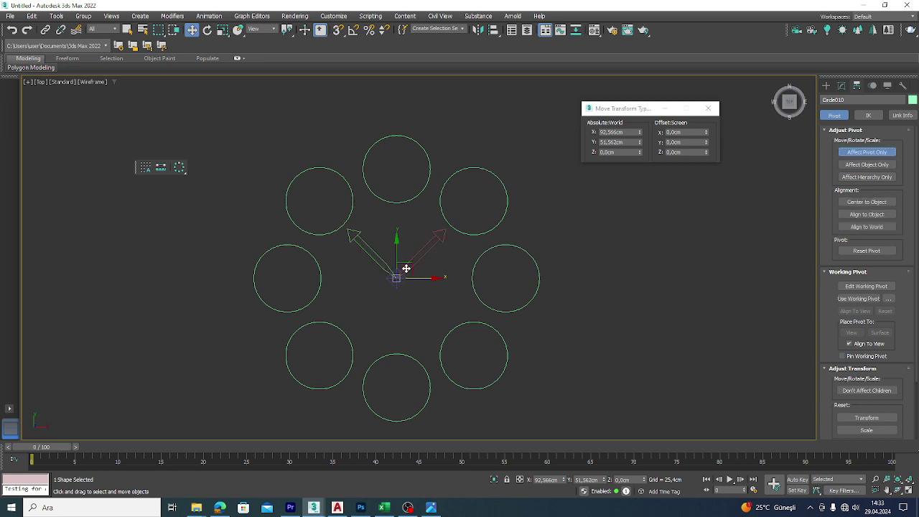
left_click(872, 153)
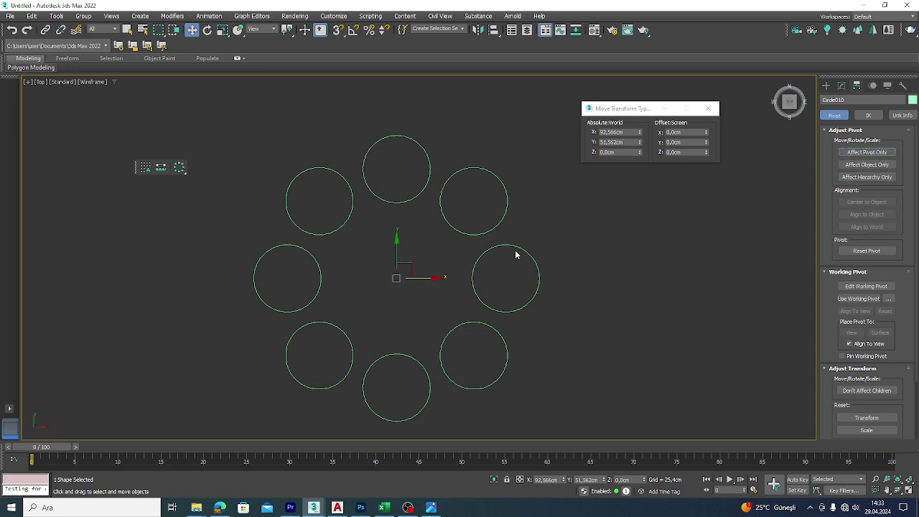
left_click(867, 165)
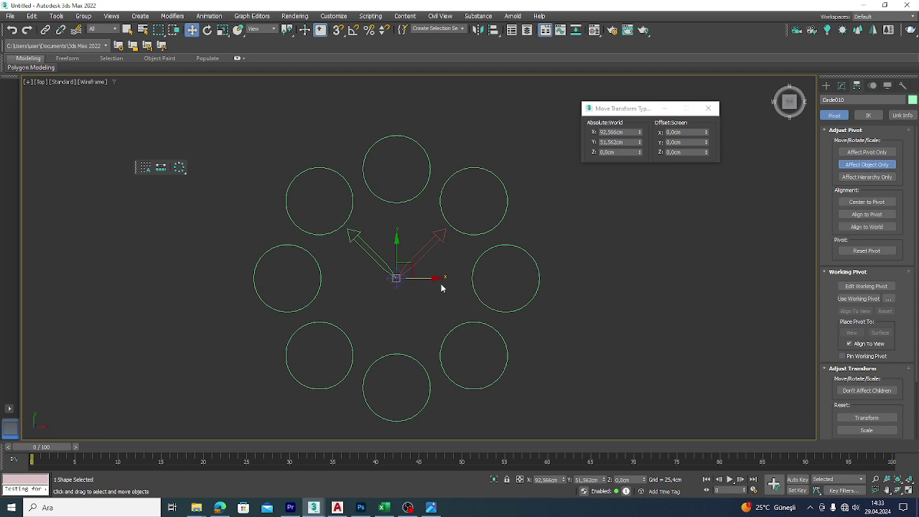
left_click(668, 281)
key("ctrl+z")
key("ctrl+z")
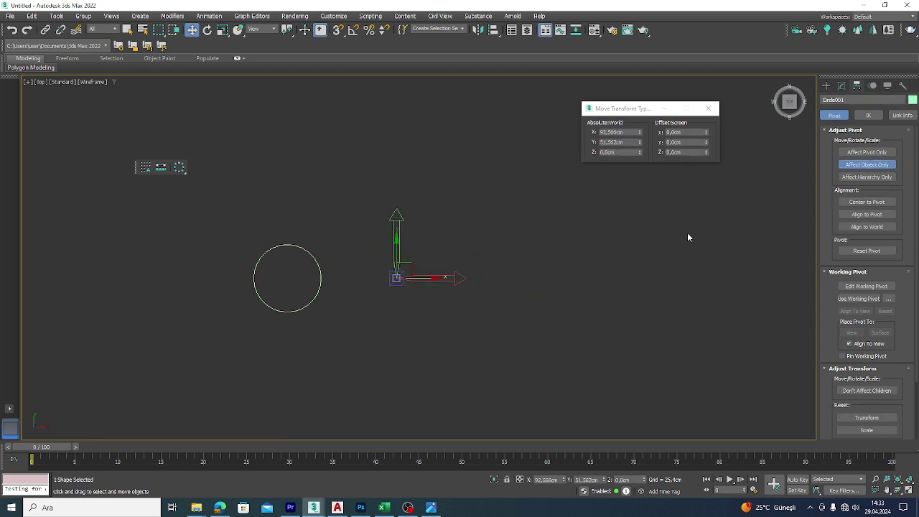
left_click_drag(428, 279, 447, 281)
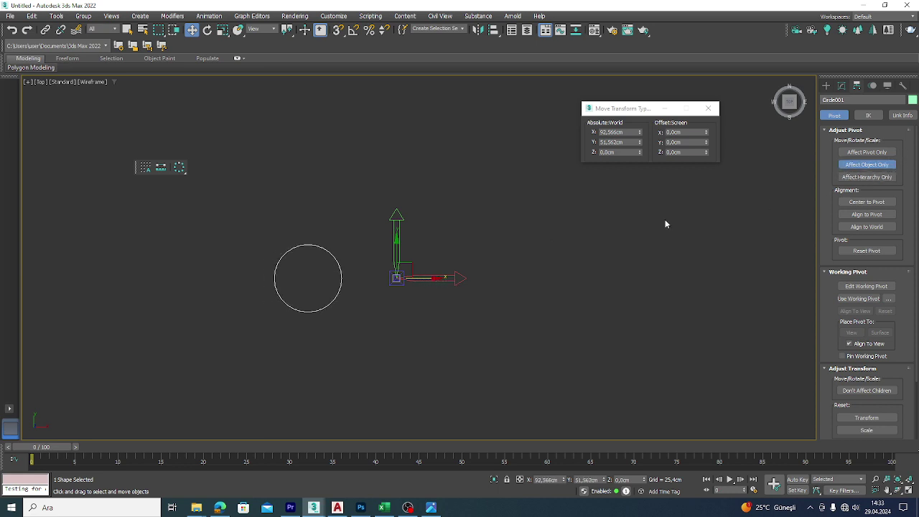
left_click(877, 168)
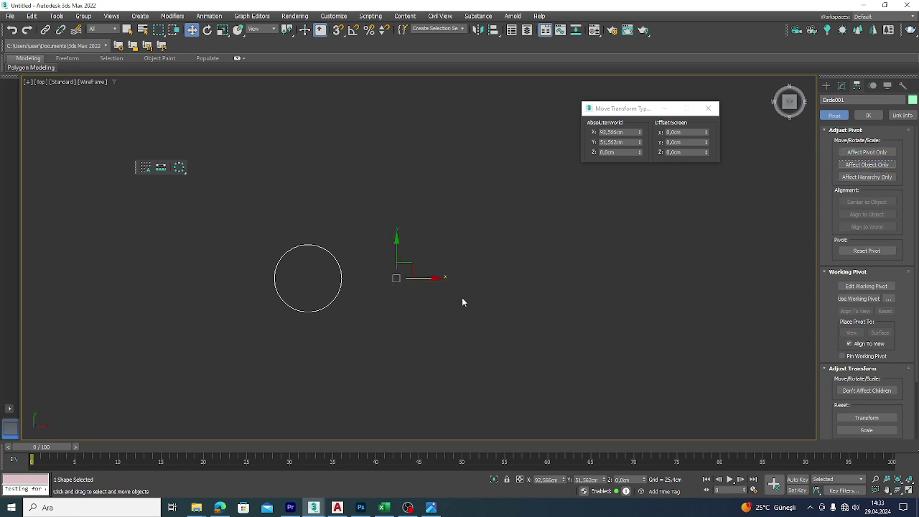
Preview and commit the 10-circle array once more.
left_click(179, 167)
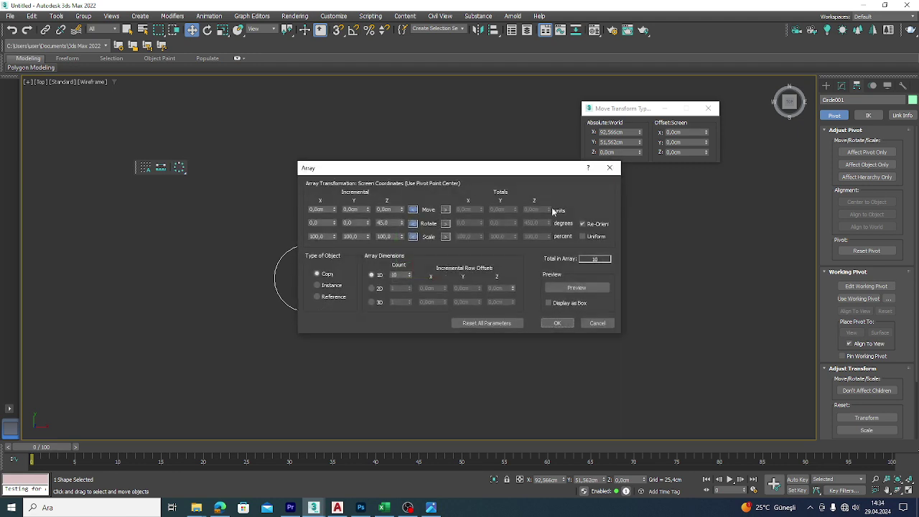
mouse_move(515, 172)
left_mouse_down()
mouse_move(918, 95)
mouse_move(777, 152)
left_mouse_up()
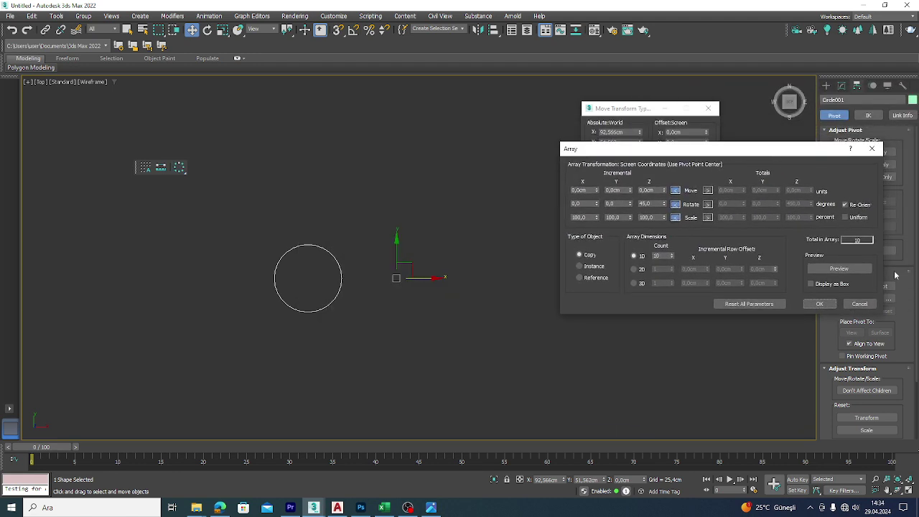
left_click(840, 268)
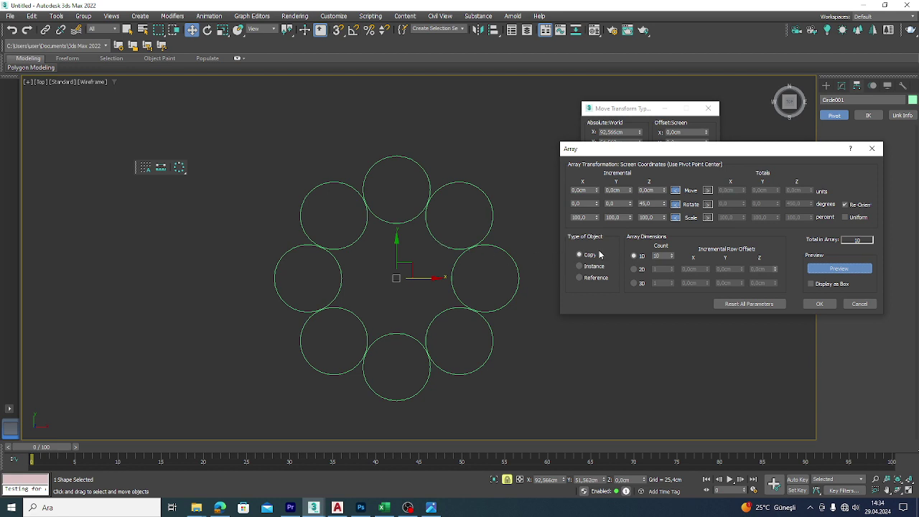
left_click(817, 303)
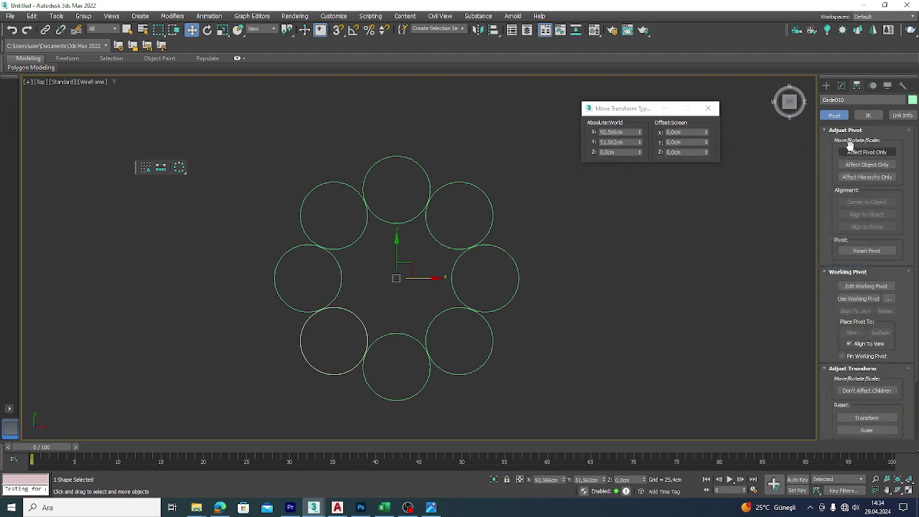
Undo the array and move the pivot left to X 82.827 cm with Affect Pivot Only.
left_click(862, 152)
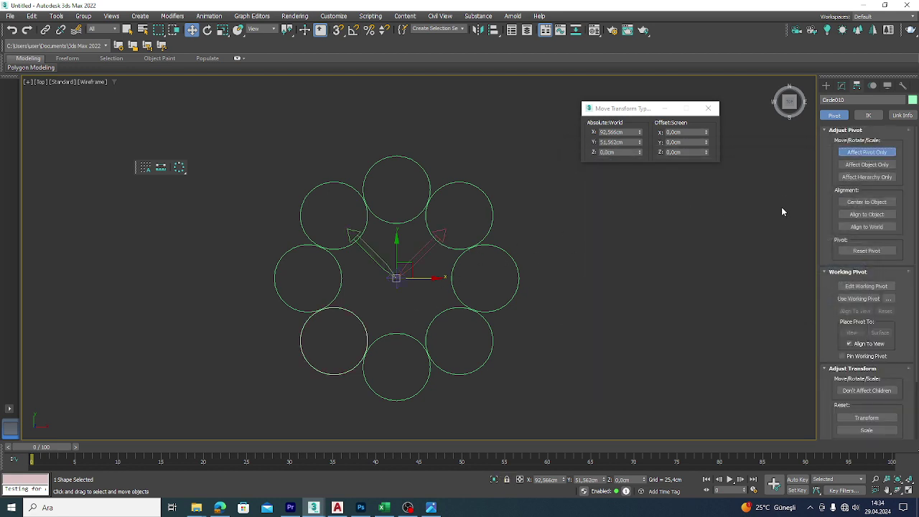
left_click(868, 151)
key("ctrl+z")
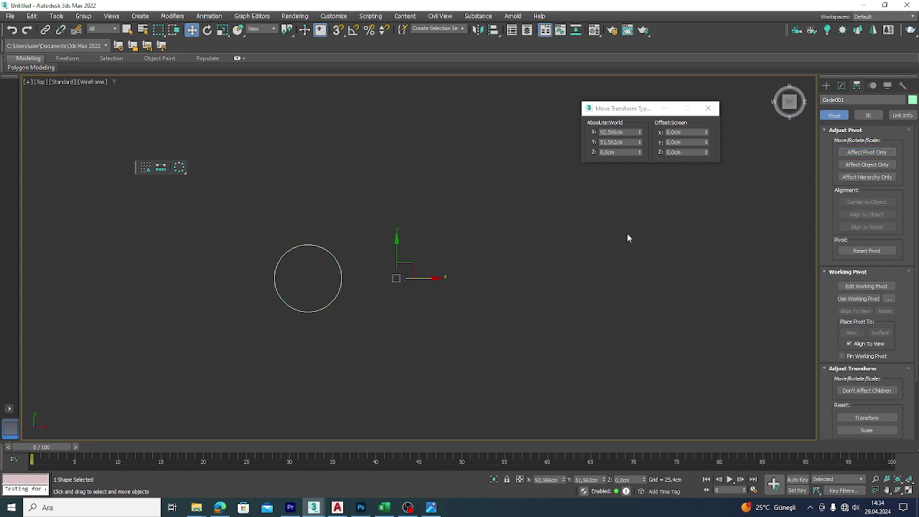
left_click(868, 153)
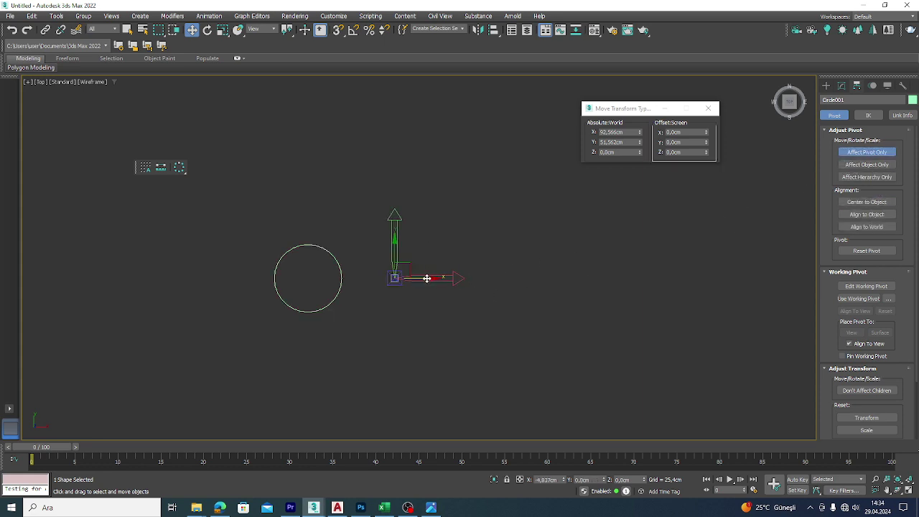
left_click_drag(426, 278, 424, 278)
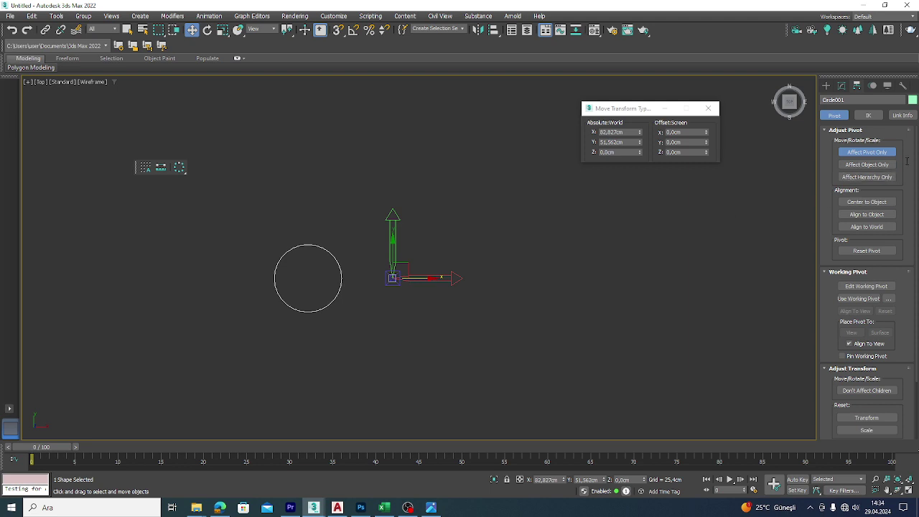
left_click(872, 151)
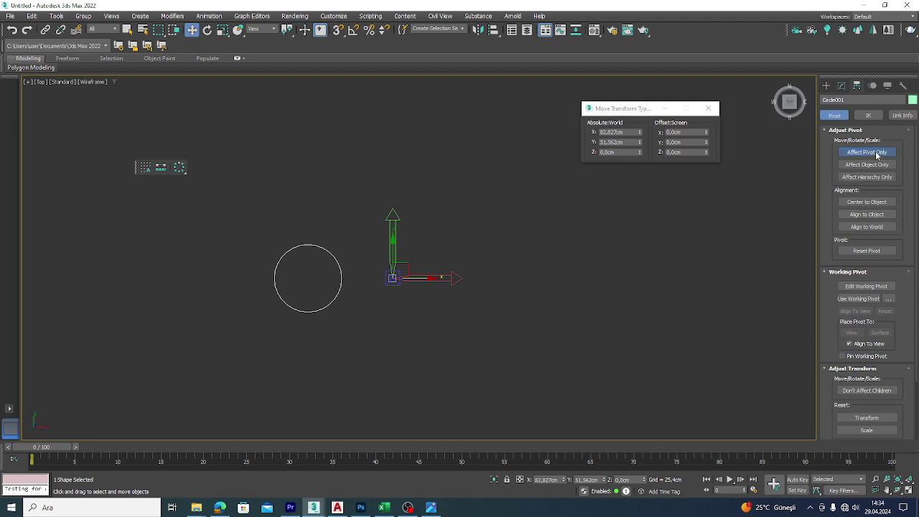
Apply the 10-copy, 45° array around the new pivot and select the leftmost circle.
left_click(180, 168)
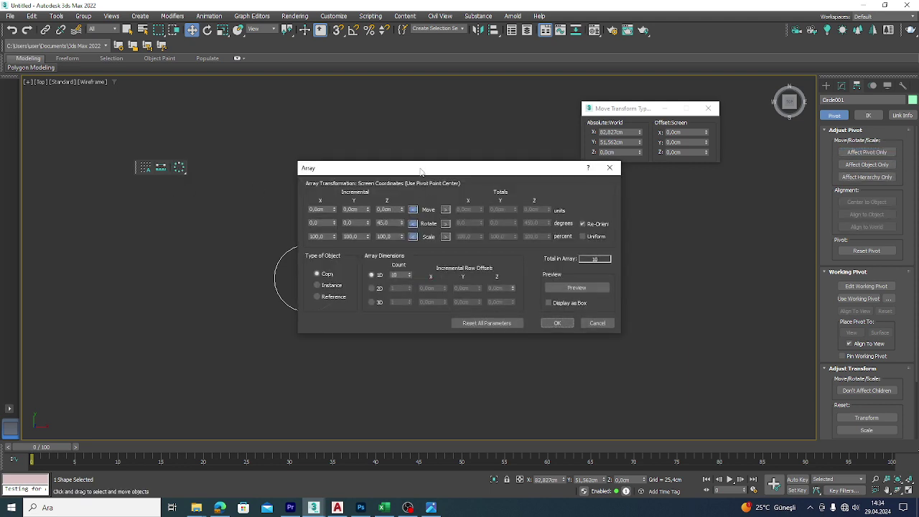
left_click_drag(421, 172, 636, 182)
left_click(778, 297)
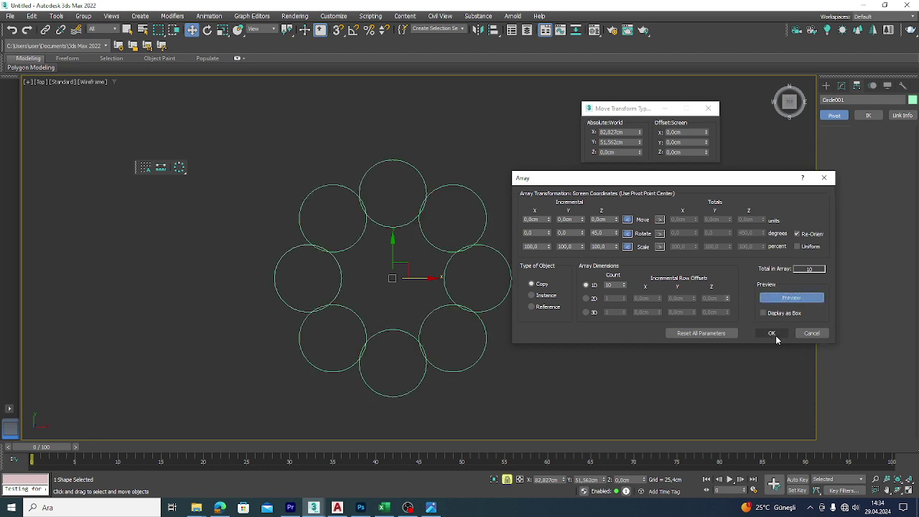
left_click(771, 333)
left_click(251, 325)
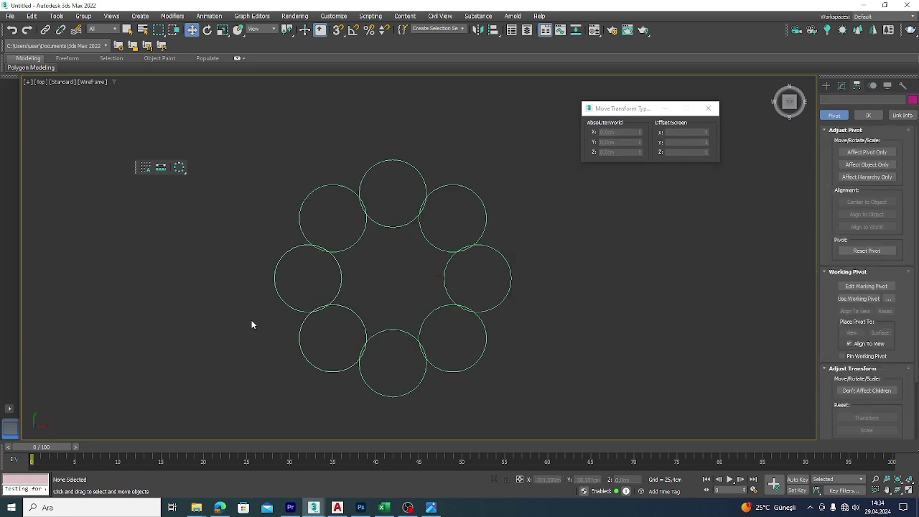
left_click(290, 316)
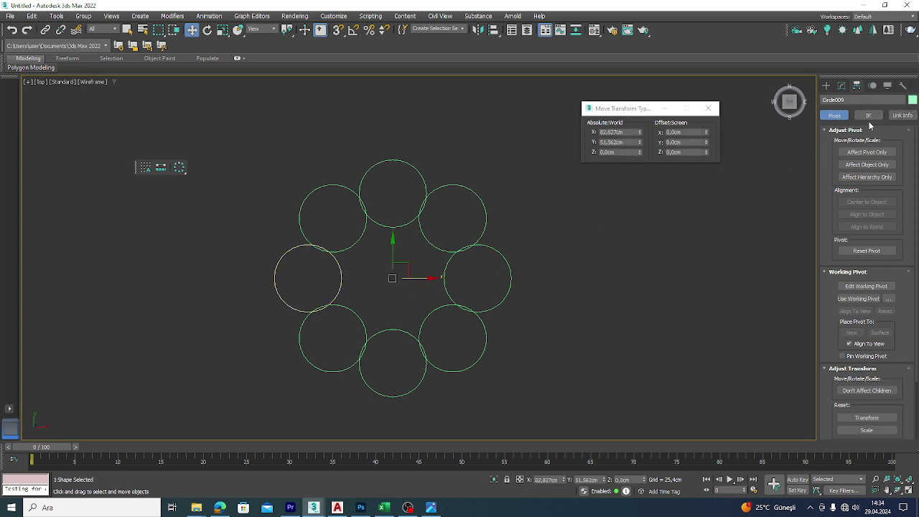
Add an Edit Spline modifier to Circle009.
left_click(841, 85)
left_click(861, 112)
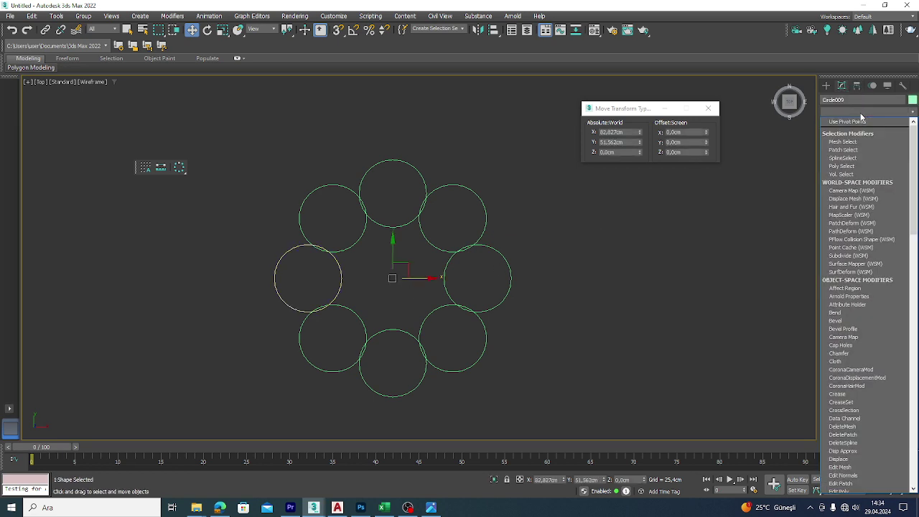
key("e")
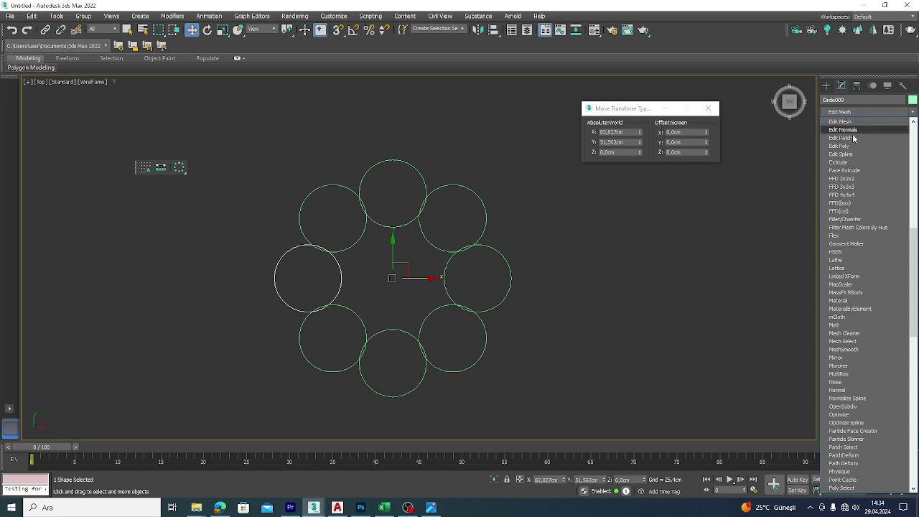
left_click(840, 154)
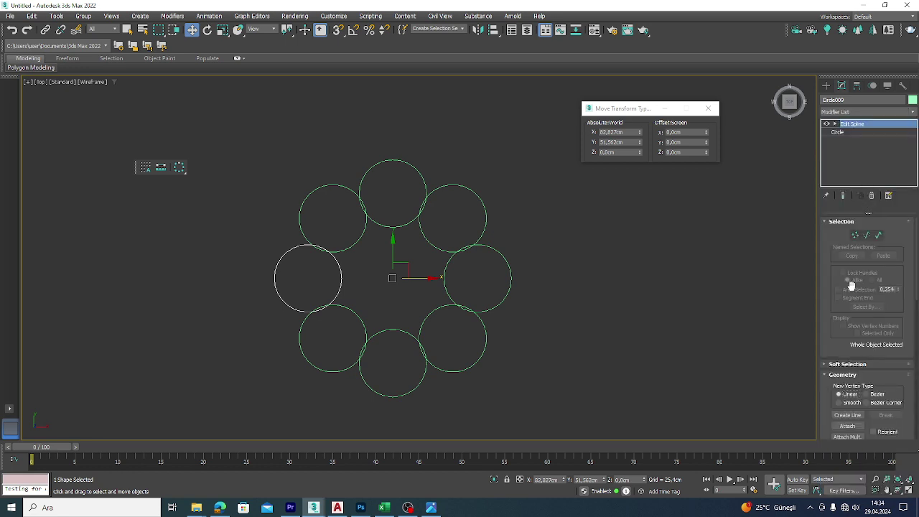
Attach all the other ring circles to Circle009 using Attach Mult.
scroll(859, 335, "down", 1)
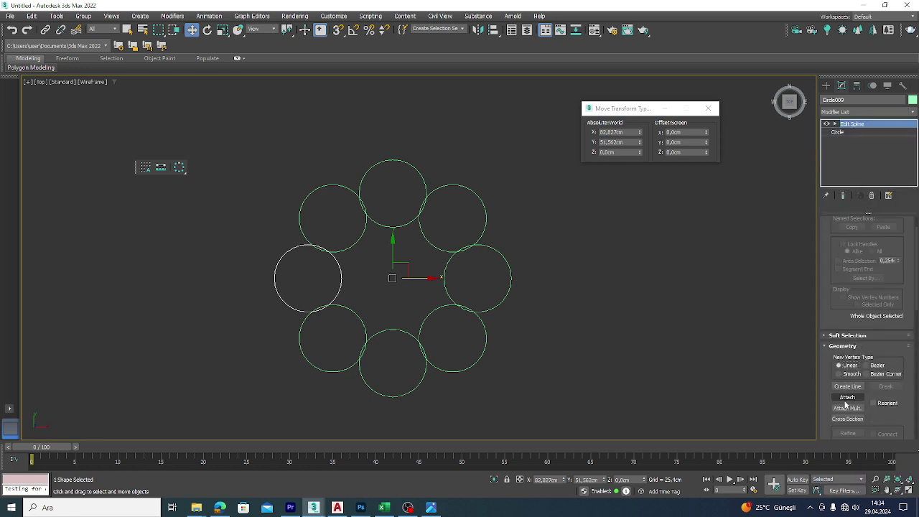
left_click(851, 409)
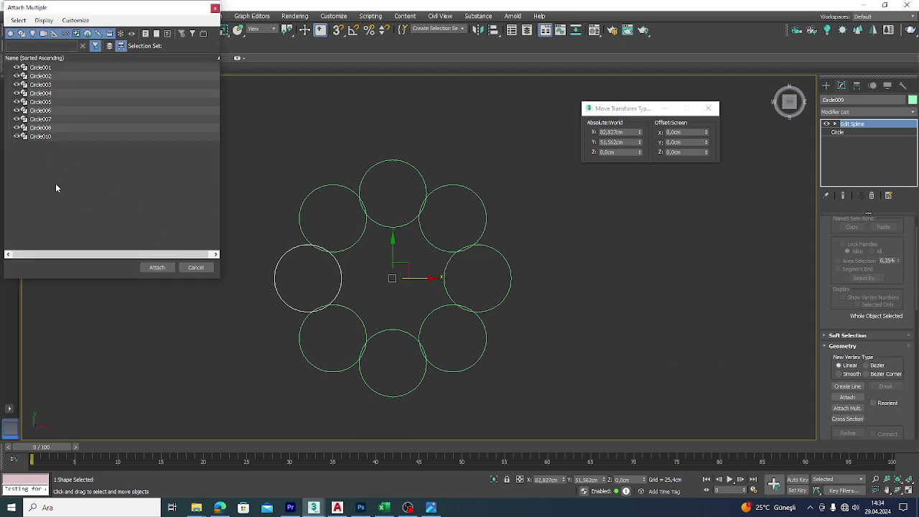
left_click(40, 61)
left_click(40, 69)
left_click(42, 137, "shift")
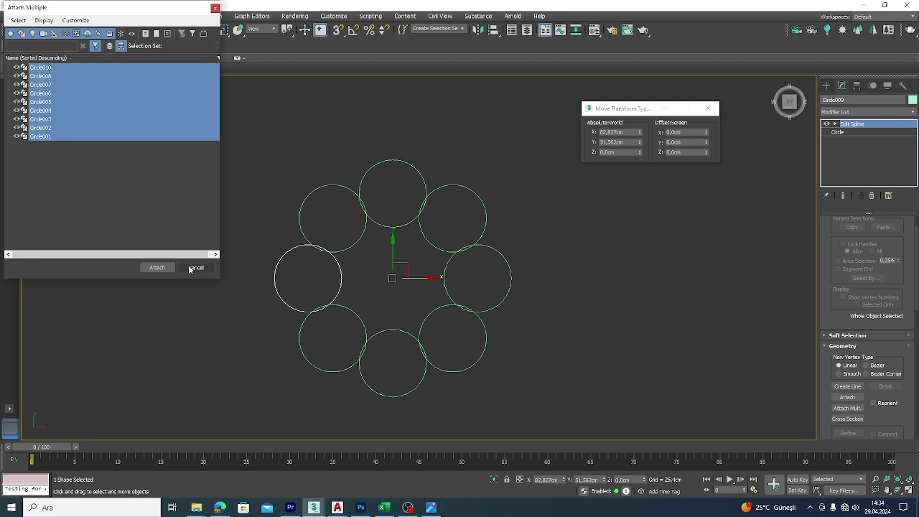
left_click(159, 268)
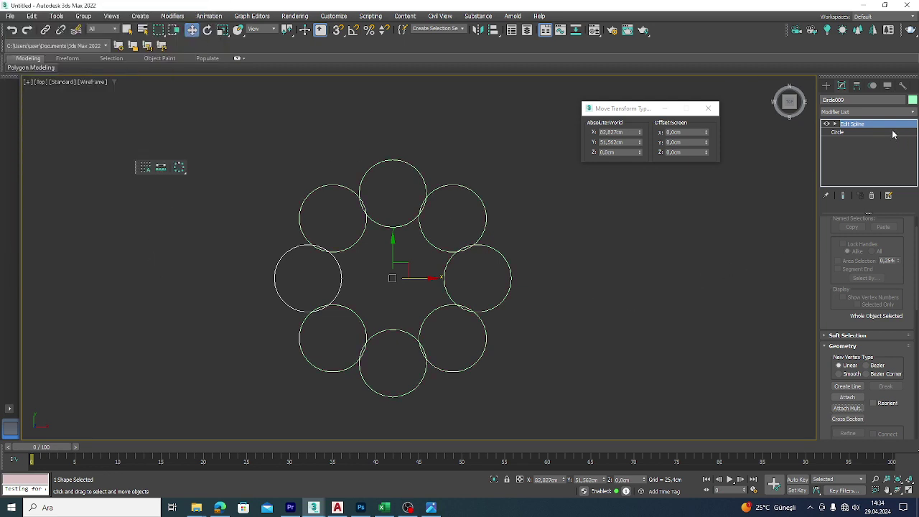
Enter Edit Spline's Spline sub-object level and enable Trim.
left_click(835, 125)
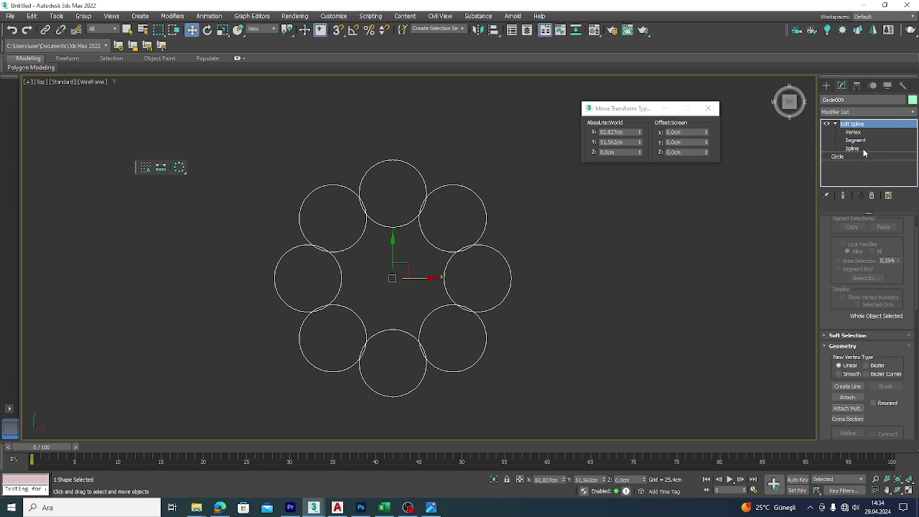
left_click(853, 149)
scroll(868, 337, "down", 3)
scroll(864, 342, "down", 2)
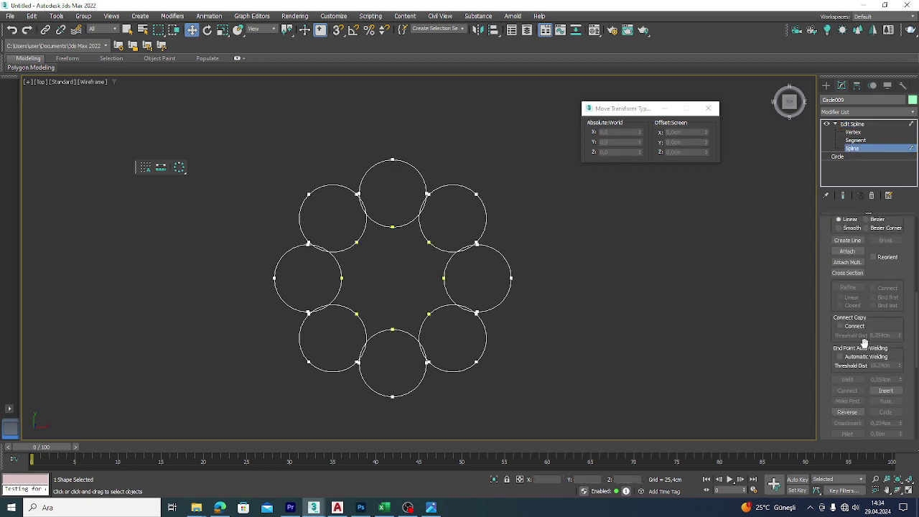
scroll(865, 342, "down", 3)
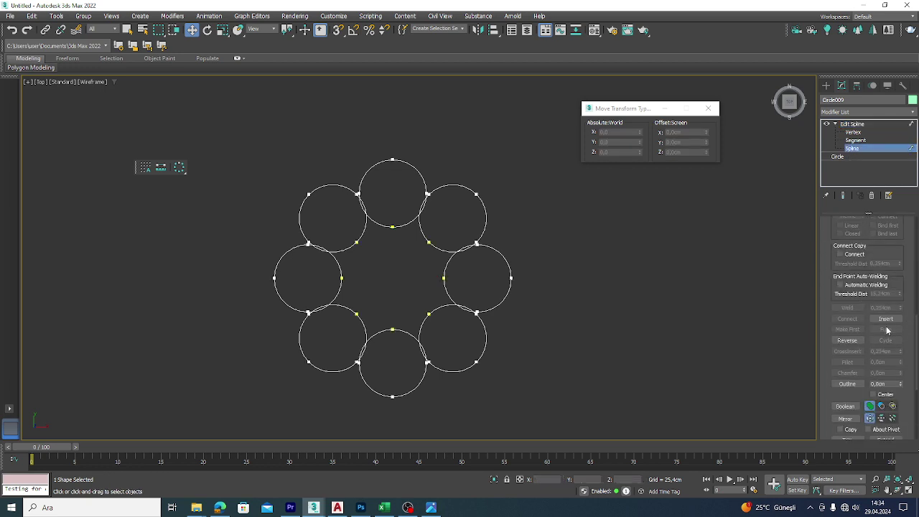
scroll(892, 330, "down", 2)
left_click(847, 396)
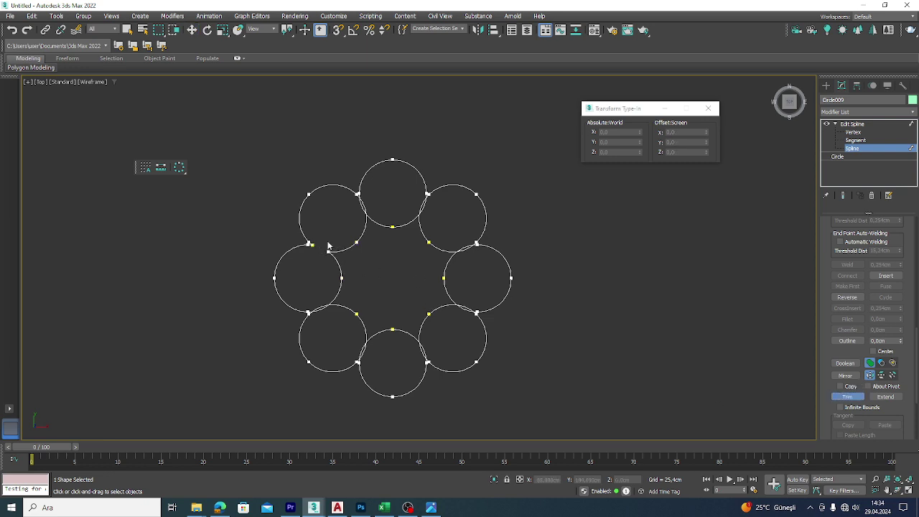
Trim the overlapping arcs in the top, right, bottom and left circles of the ring.
left_click(364, 205)
left_click(426, 201)
left_click(461, 250)
left_click(468, 307)
left_click(420, 350)
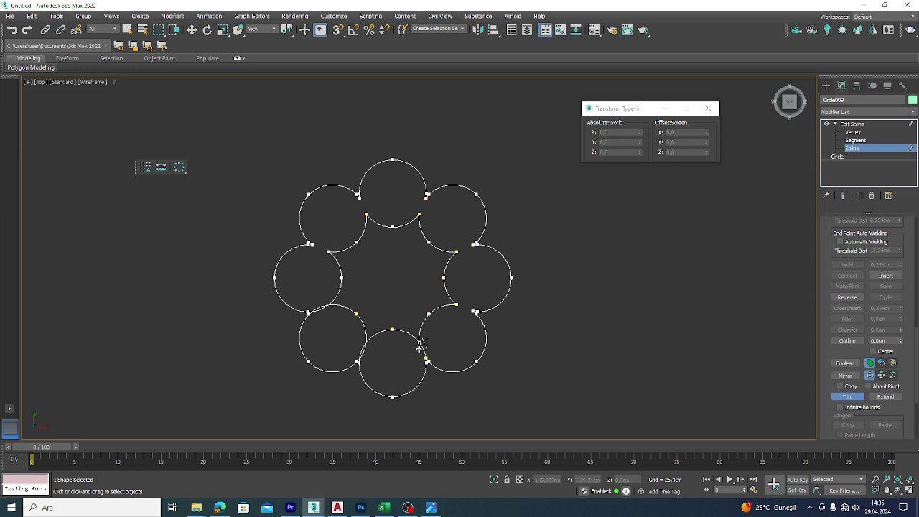
left_click(363, 350)
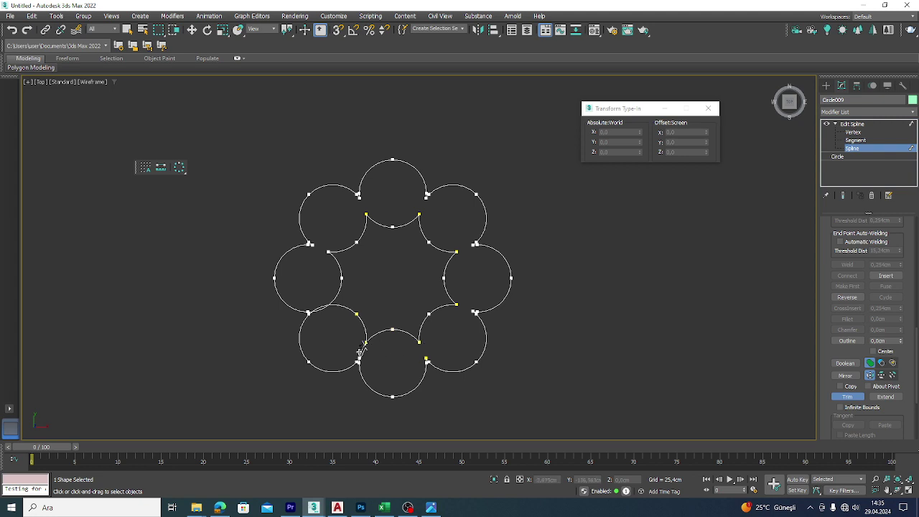
left_click(321, 309)
At Vertex level, box-select the end-vertex pairs at the left, upper, lower and upper-right junctions.
left_click(865, 132)
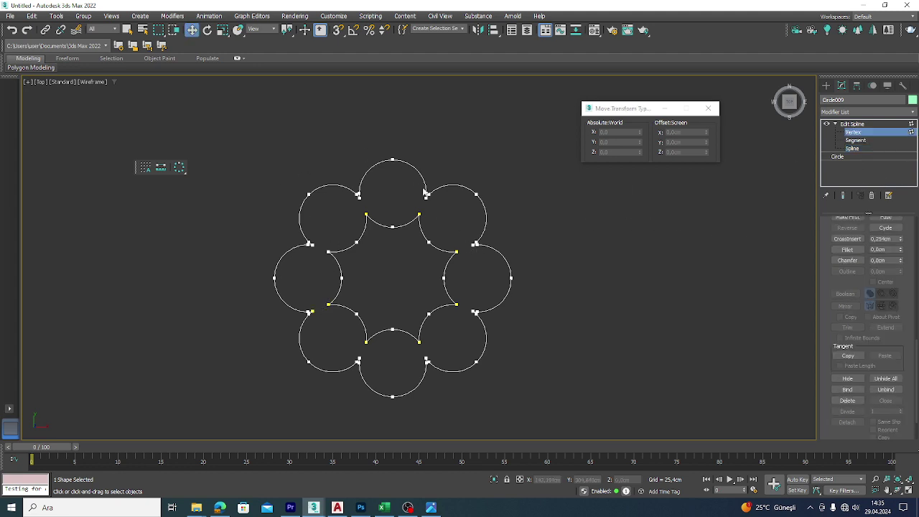
scroll(322, 242, "up", 5)
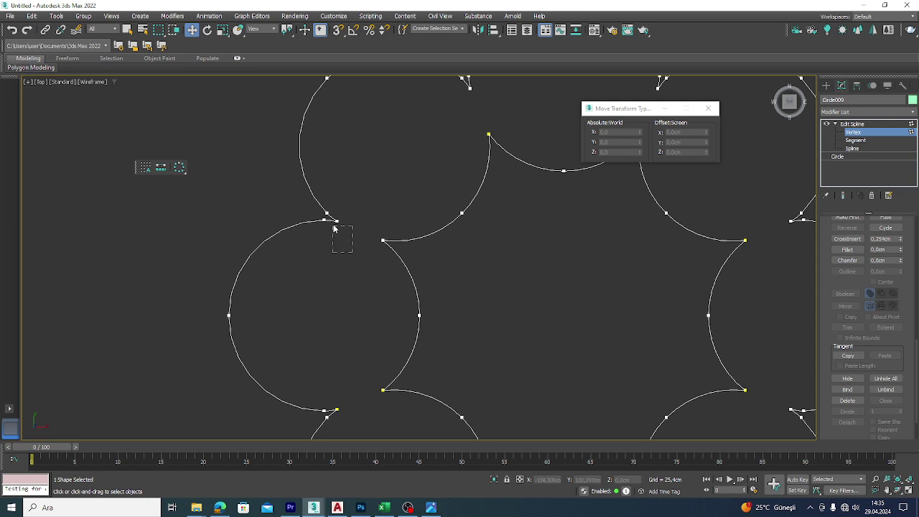
left_click_drag(333, 220, 332, 216)
middle_click_drag(404, 171, 364, 229)
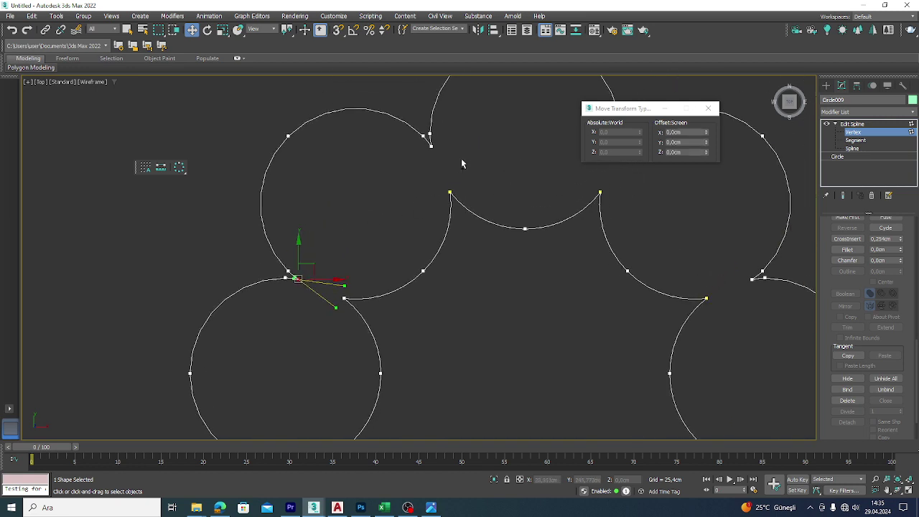
mouse_move(455, 135)
left_mouse_down()
mouse_move(421, 156)
mouse_move(463, 205)
left_mouse_up()
left_click_drag(332, 295, 366, 323, "ctrl")
middle_click_drag(443, 302, 349, 328)
left_click_drag(539, 192, 505, 166, "ctrl")
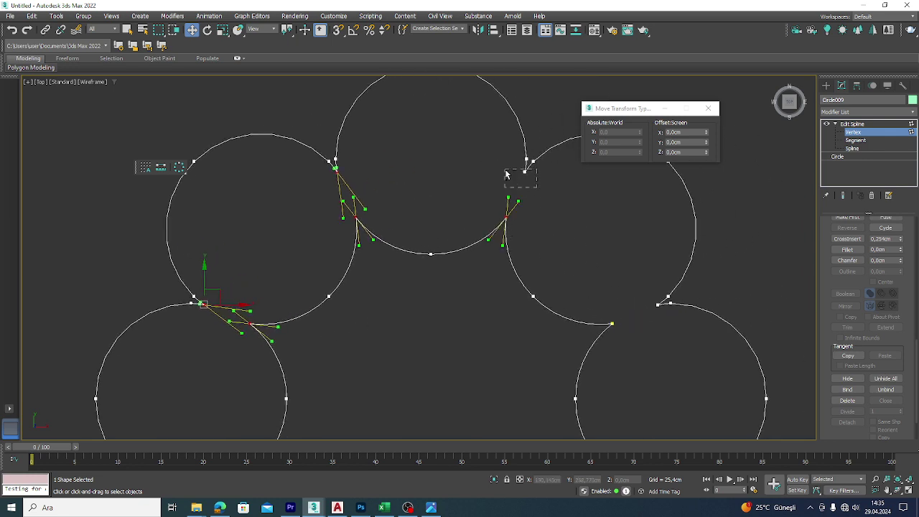
middle_click_drag(542, 210, 480, 155)
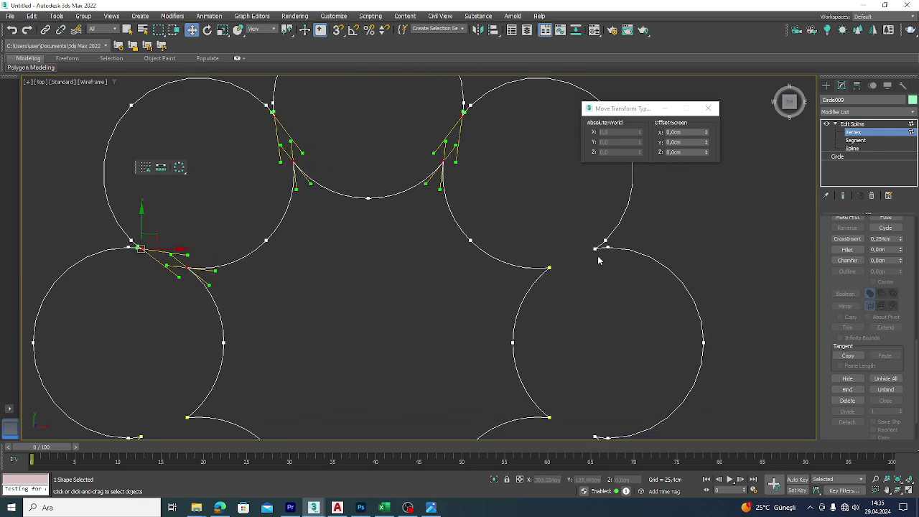
Add the right-side, lower and remaining junction vertices to the selection.
middle_click_drag(599, 260, 587, 236)
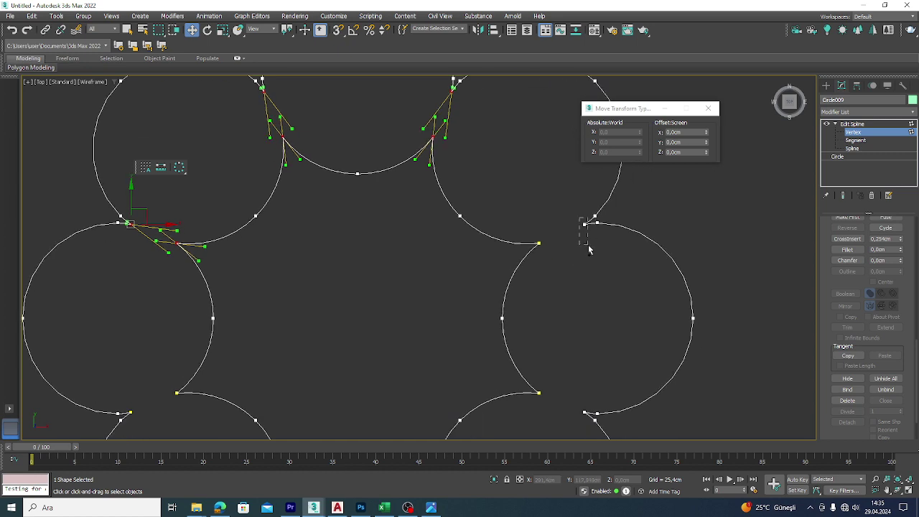
left_click_drag(579, 217, 589, 249, "ctrl")
left_click_drag(524, 231, 575, 279, "ctrl")
middle_click_drag(554, 380, 543, 285)
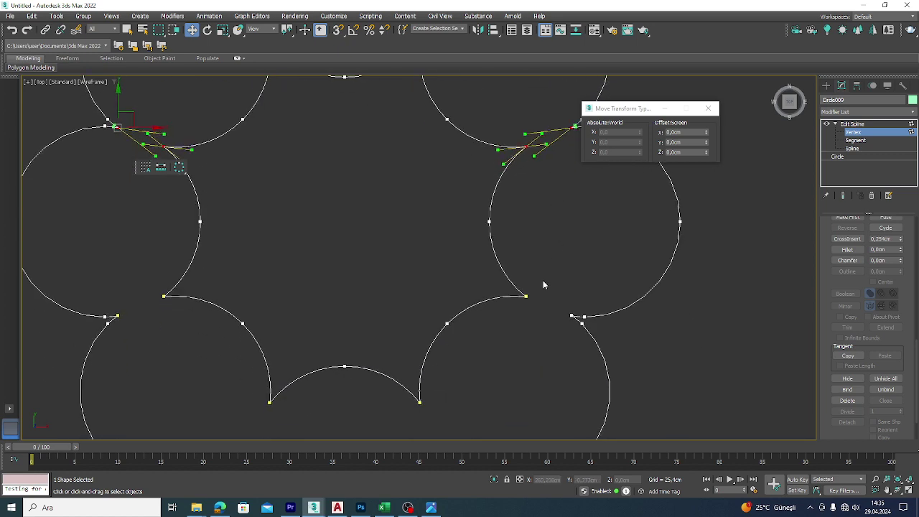
mouse_move(523, 286)
left_mouse_down("ctrl")
mouse_move(543, 320)
mouse_move(579, 340)
left_mouse_up("ctrl")
middle_click_drag(438, 395, 467, 304)
left_click_drag(421, 302, 498, 332, "ctrl")
middle_click_drag(436, 348, 505, 319)
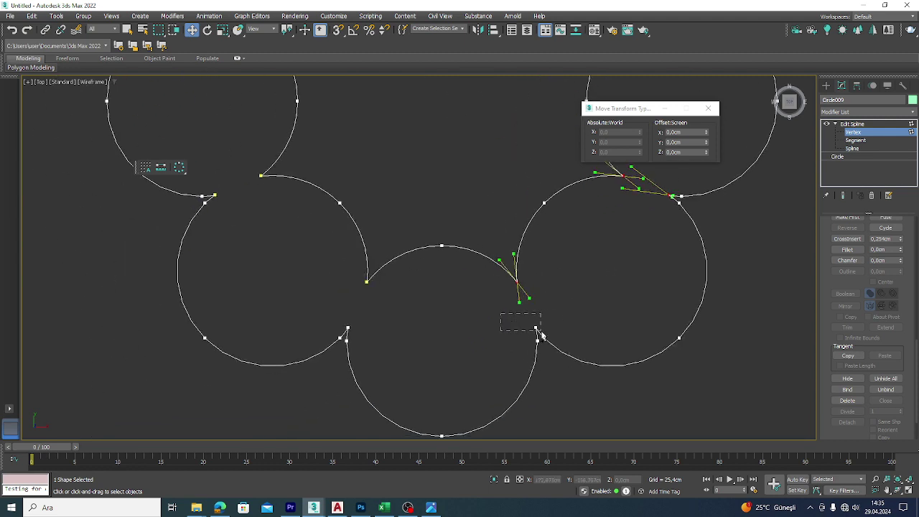
left_click_drag(537, 334, 539, 335, "ctrl")
left_click_drag(369, 336, 371, 337, "ctrl")
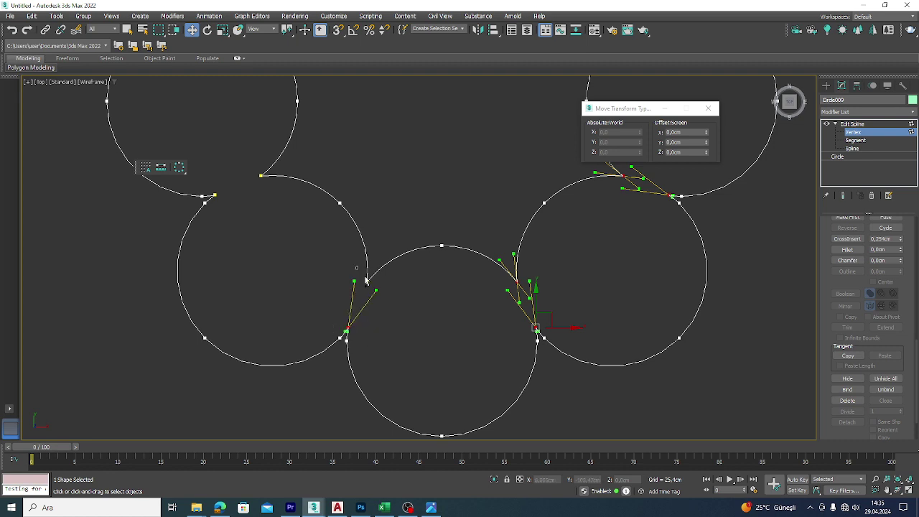
middle_click_drag(331, 226, 425, 292)
left_click(348, 238, "ctrl")
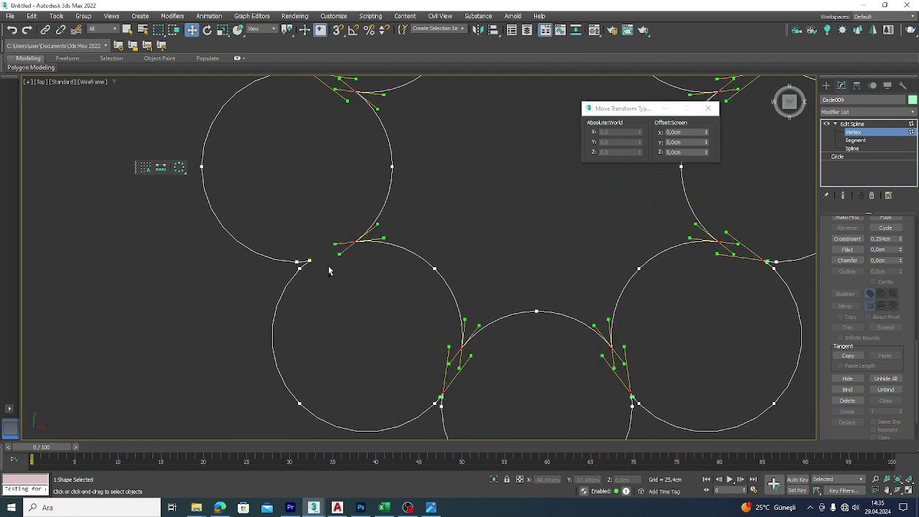
middle_click_drag(336, 266, 373, 347)
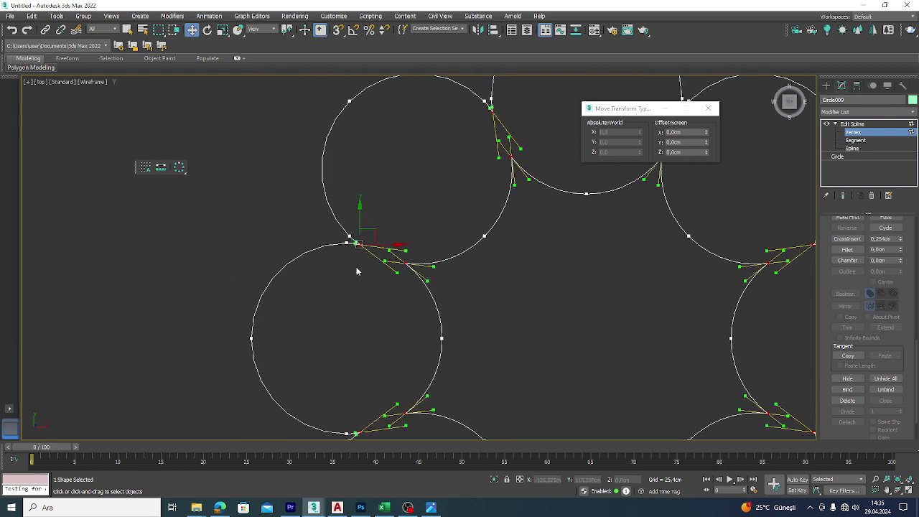
Weld the selected junction vertices, raising the weld threshold to 2,794 cm and welding again.
scroll(390, 250, "down", 2)
scroll(625, 266, "down", 2)
scroll(717, 302, "down", 2)
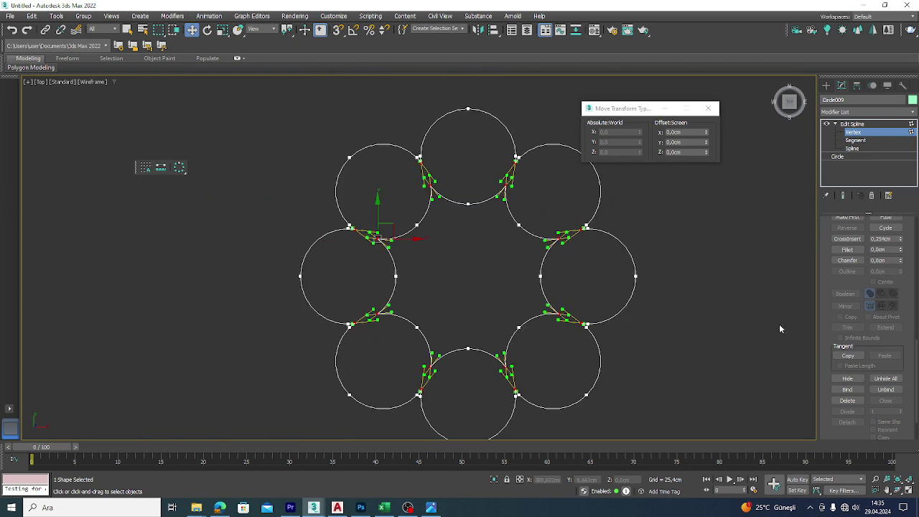
scroll(858, 345, "down", 2)
scroll(873, 356, "up", 3)
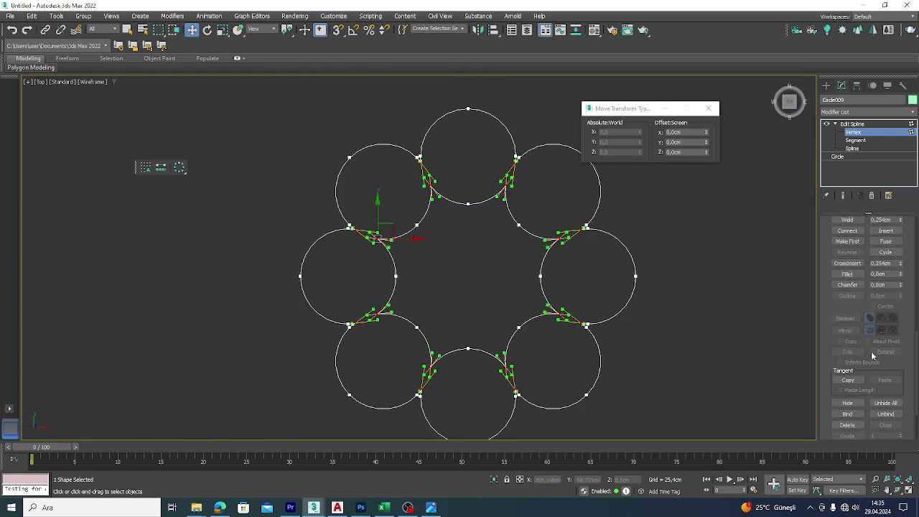
scroll(871, 352, "up", 1)
scroll(863, 346, "up", 1)
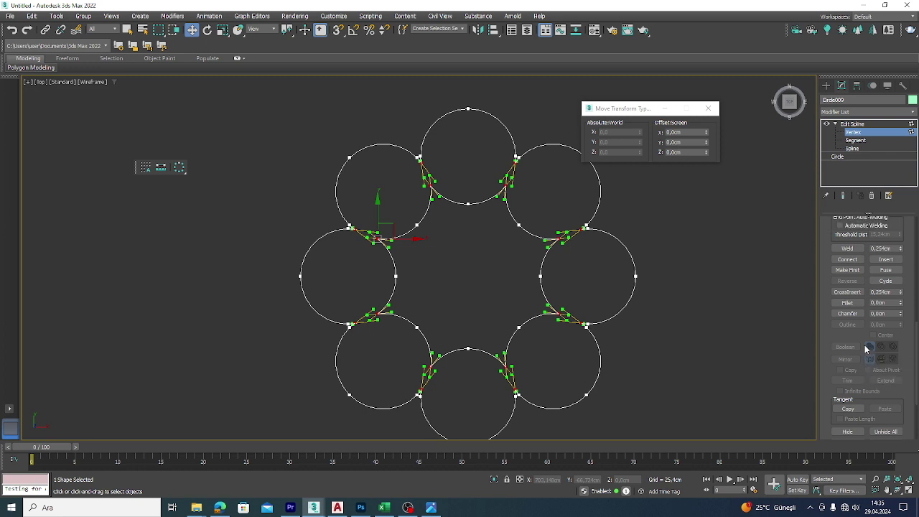
scroll(864, 343, "up", 1)
left_click(847, 262)
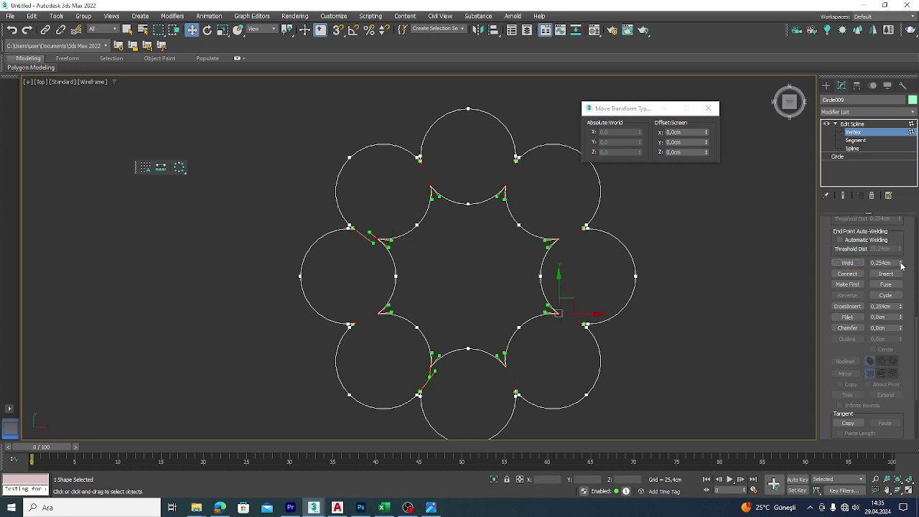
left_click(847, 263)
In perspective view, add an Extrude modifier to Circle009 with Amount about 41,91 cm.
key("p")
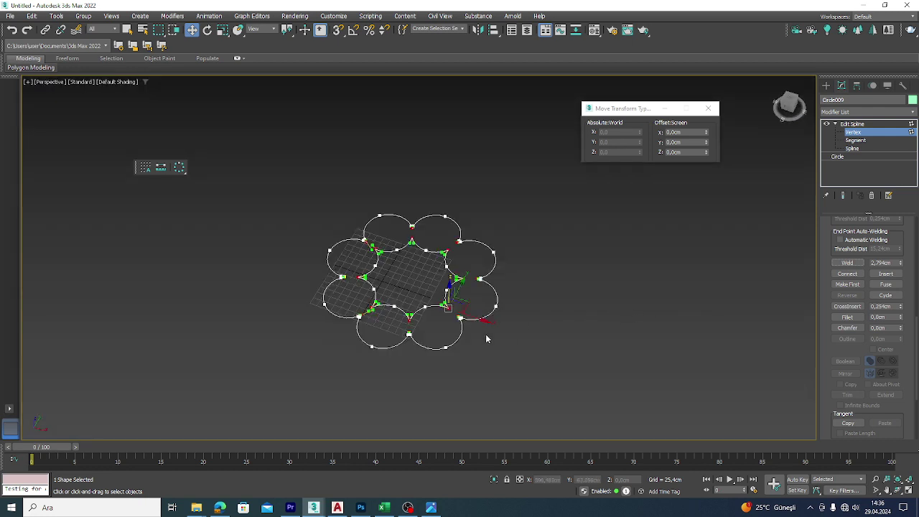
mouse_move(416, 346)
middle_mouse_down("alt")
mouse_move(436, 322)
mouse_move(558, 324)
middle_mouse_up("alt")
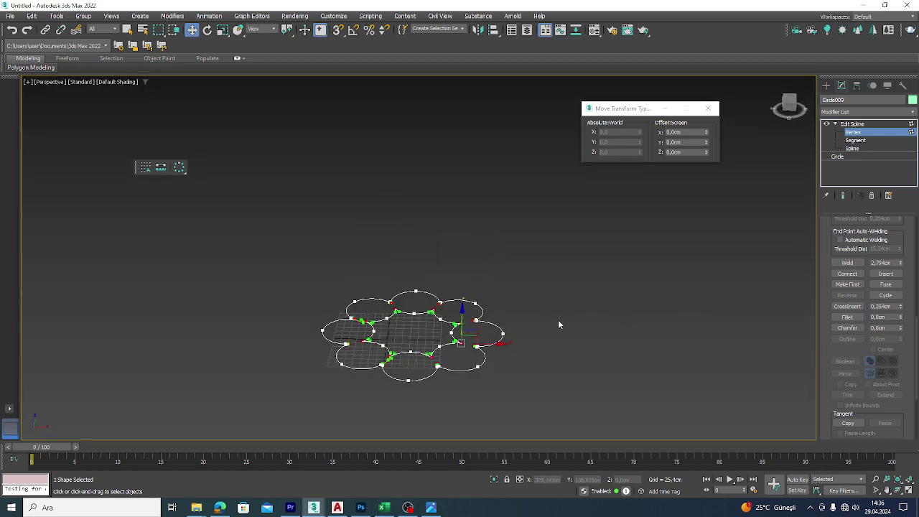
left_click(855, 123)
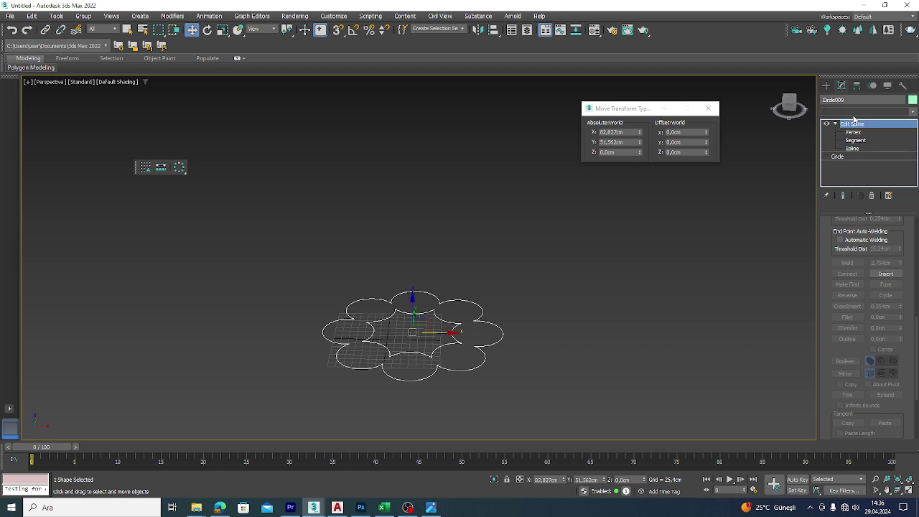
left_click(854, 113)
key("e")
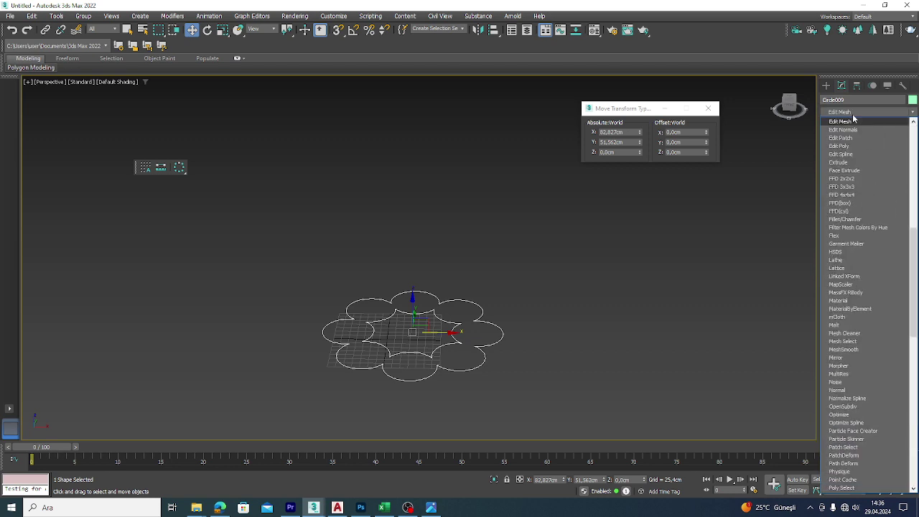
left_click(838, 163)
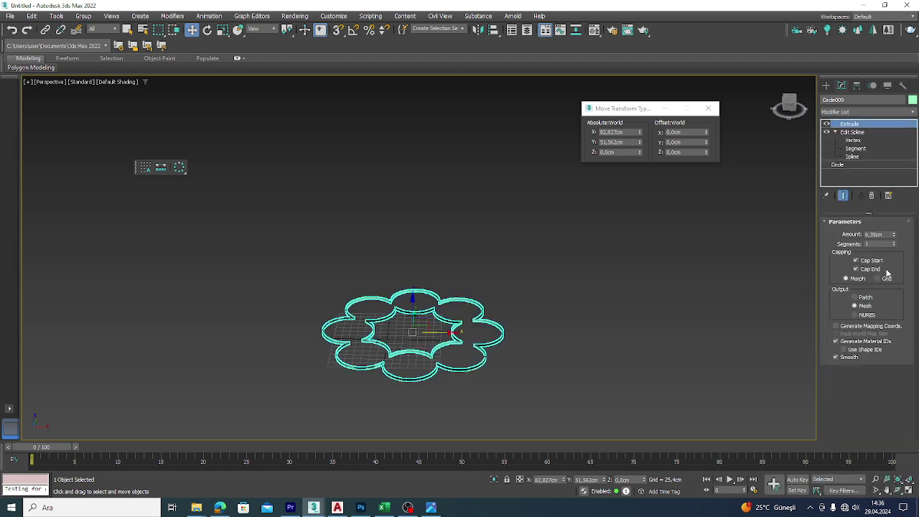
left_click_drag(895, 237, 233, 331)
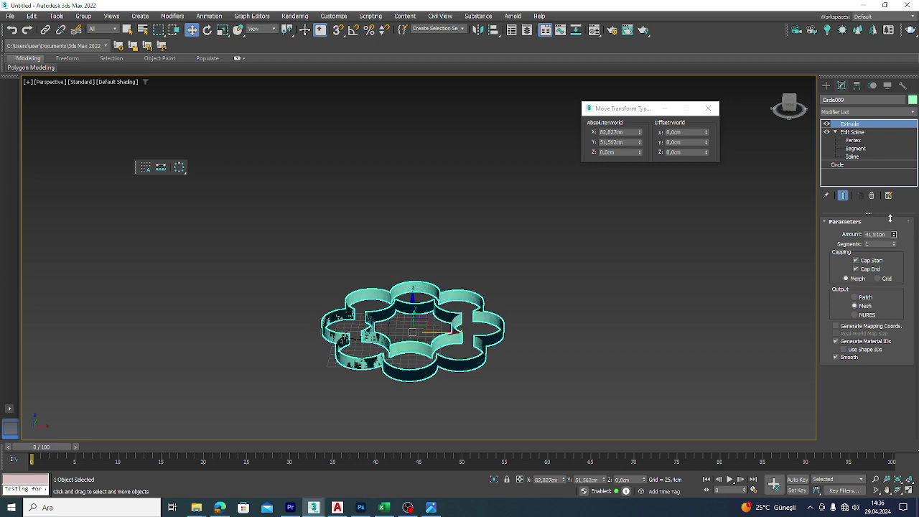
Give the Extrude 40 segments and show the model in wireframe.
mouse_move(233, 331)
middle_mouse_down("alt")
mouse_move(311, 318)
mouse_move(395, 282)
mouse_move(410, 196)
mouse_move(371, 322)
mouse_move(376, 297)
mouse_move(382, 328)
mouse_move(400, 273)
mouse_move(435, 273)
mouse_move(433, 290)
mouse_move(470, 273)
mouse_move(439, 326)
mouse_move(430, 309)
mouse_move(459, 302)
middle_mouse_up("alt")
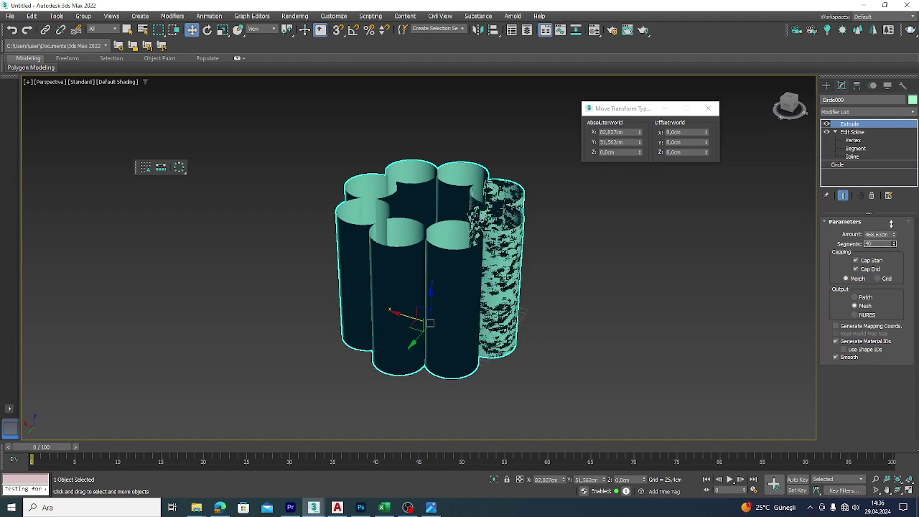
left_click_drag(894, 245, 876, 230)
key("F3")
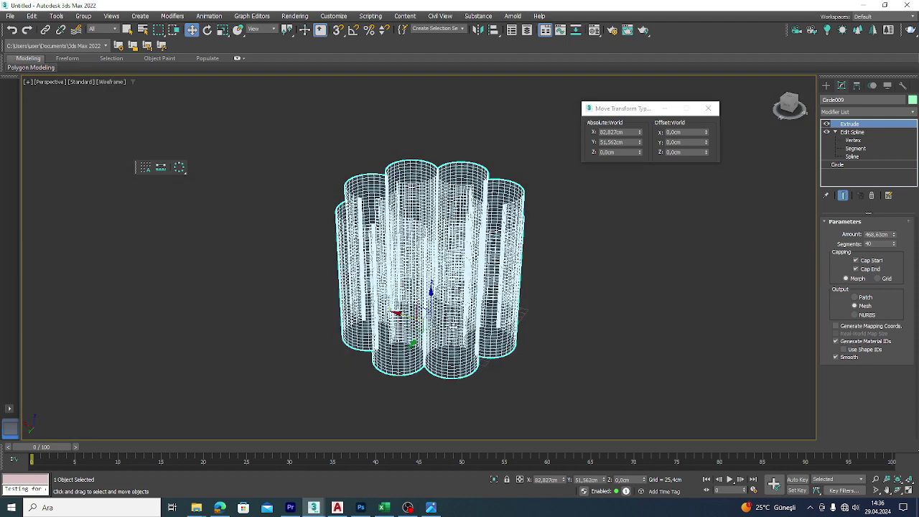
middle_click_drag(524, 313, 527, 283, "alt")
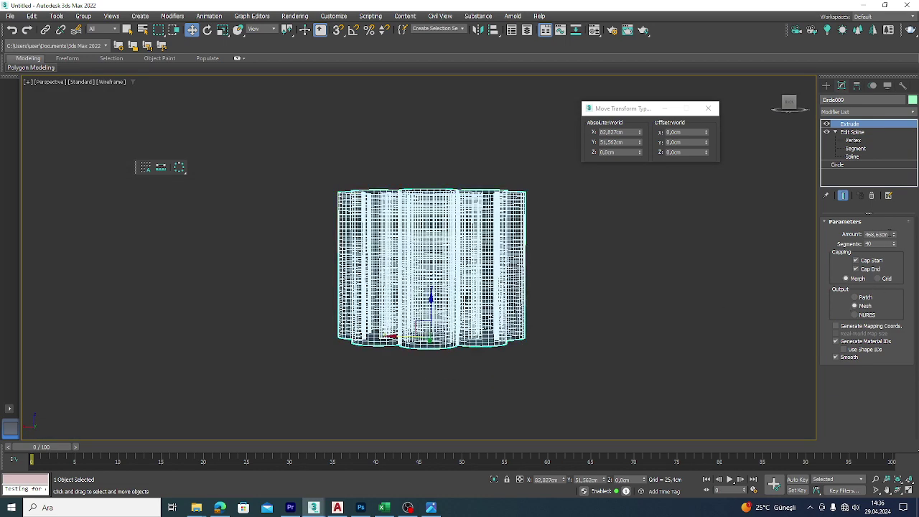
Raise the Extrude Amount to about 979,17 cm for a tall fluted column.
left_click_drag(893, 236, 893, 143)
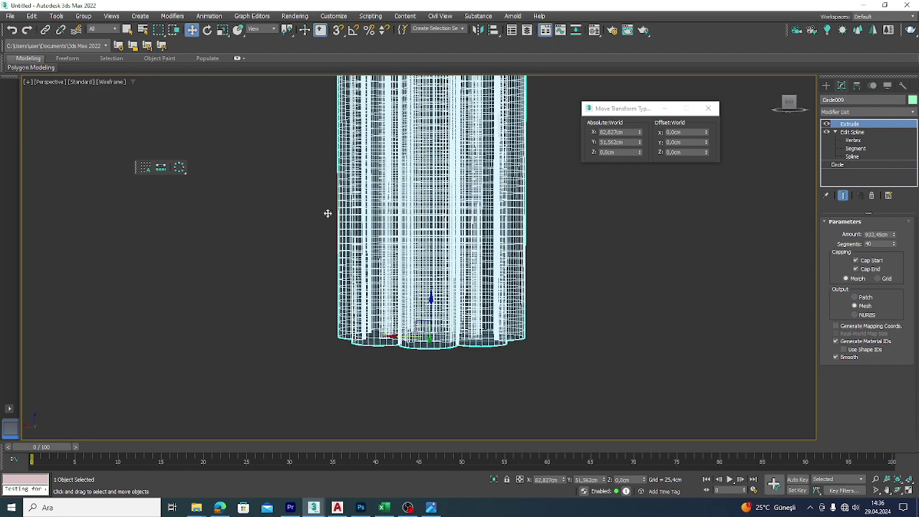
middle_click_drag(328, 211, 321, 299)
scroll(321, 298, "down", 2)
scroll(321, 298, "down", 2)
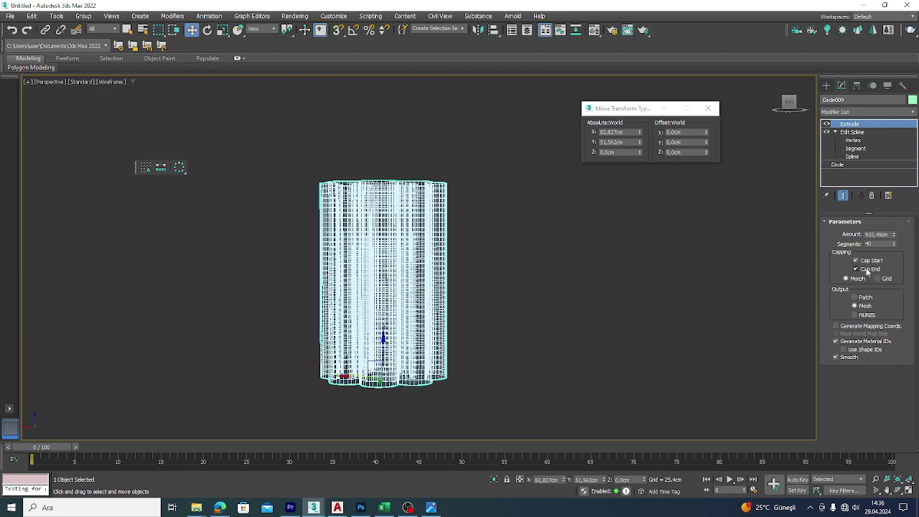
left_click_drag(895, 236, 894, 223)
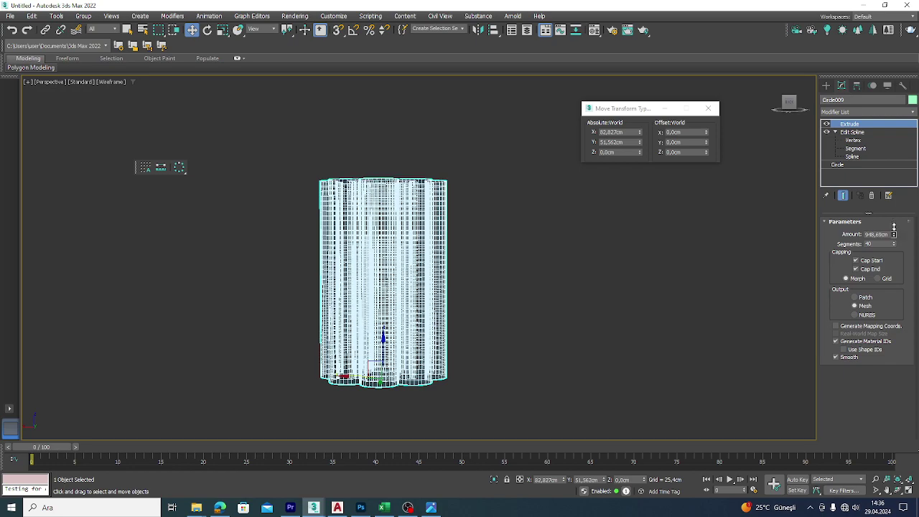
mouse_move(275, 323)
middle_mouse_down("alt")
mouse_move(234, 331)
mouse_move(350, 333)
middle_mouse_up("alt")
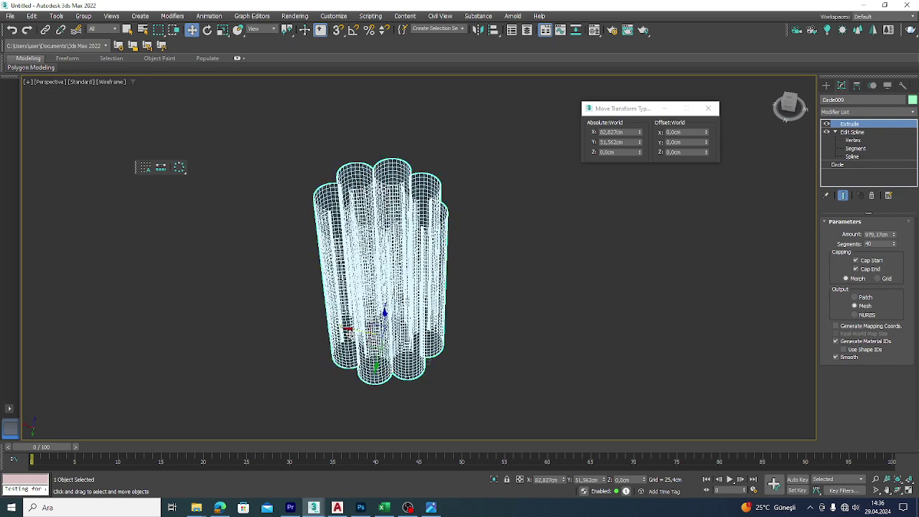
Reselect Circle009 and add an FFD(cyl) 4x6x4 modifier above the Extrude.
left_click(302, 244)
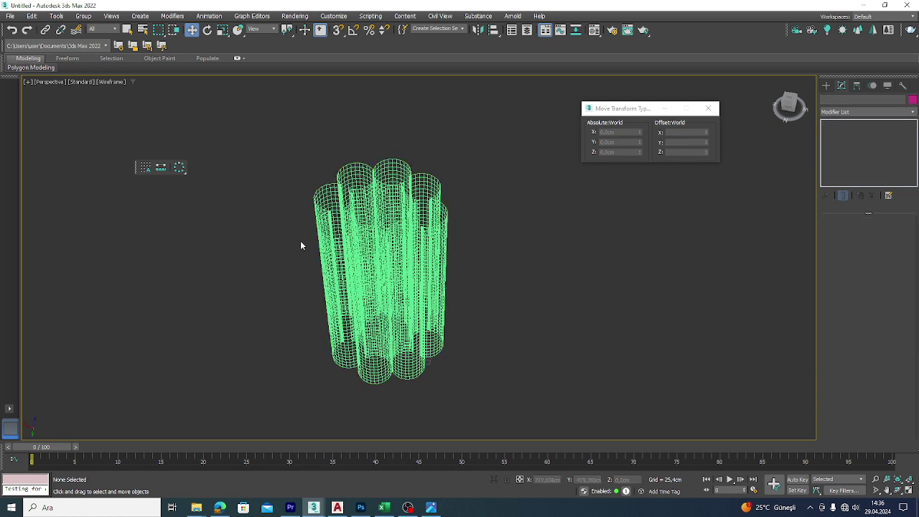
left_click(373, 245)
left_click(853, 109)
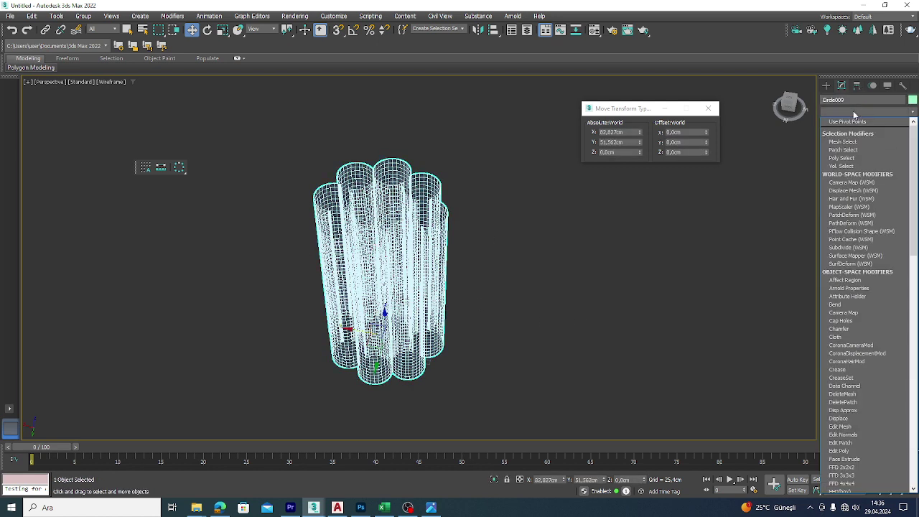
key("f")
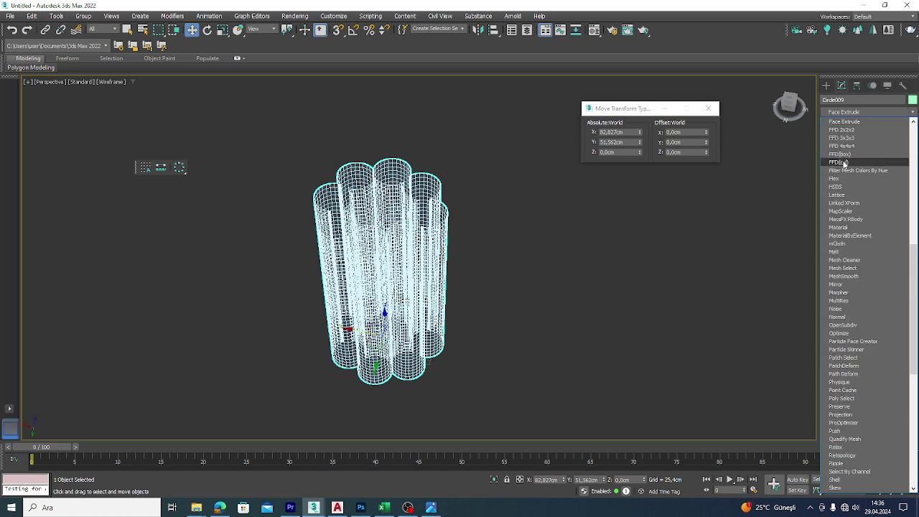
left_click(839, 163)
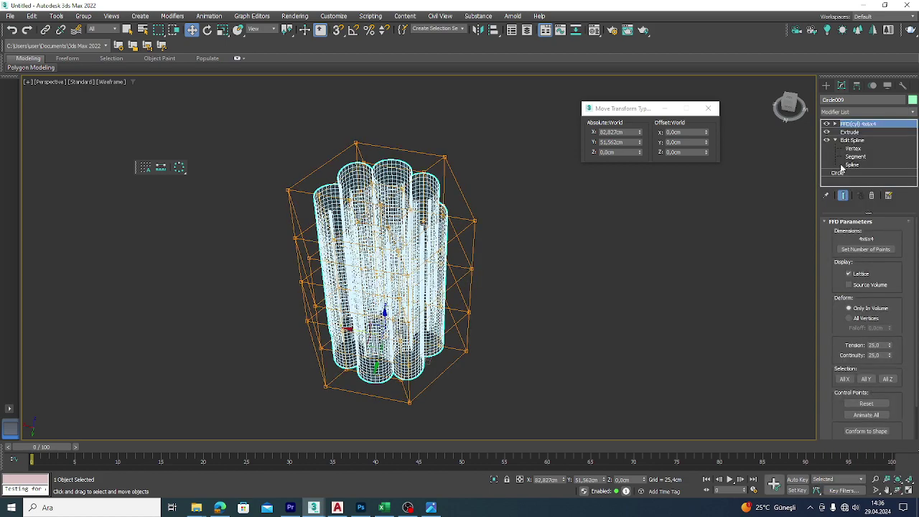
mouse_move(527, 287)
middle_mouse_down("alt")
mouse_move(567, 211)
mouse_move(529, 279)
middle_mouse_up("alt")
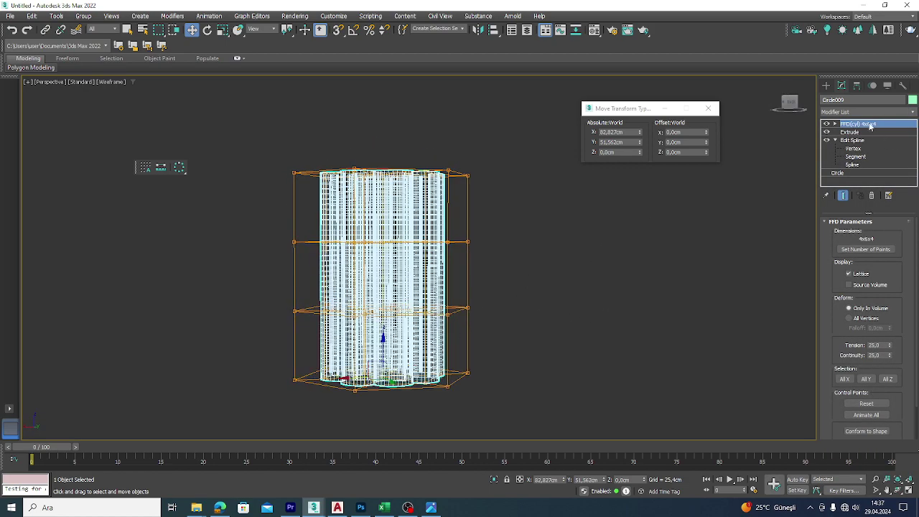
In FFD Control Points mode, scale the bottom lattice ring outward to flare the base.
left_click(836, 124)
left_click(860, 133)
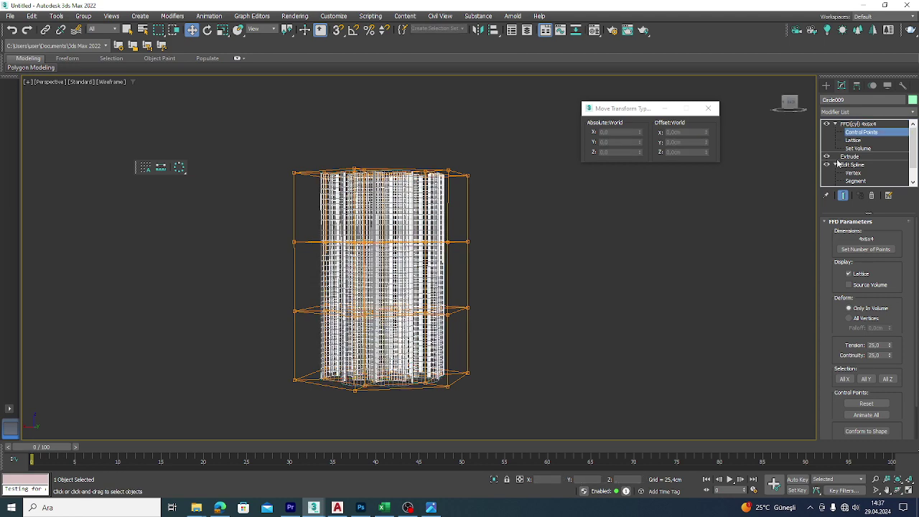
middle_click_drag(354, 362, 332, 356, "alt")
left_click_drag(476, 414, 505, 399)
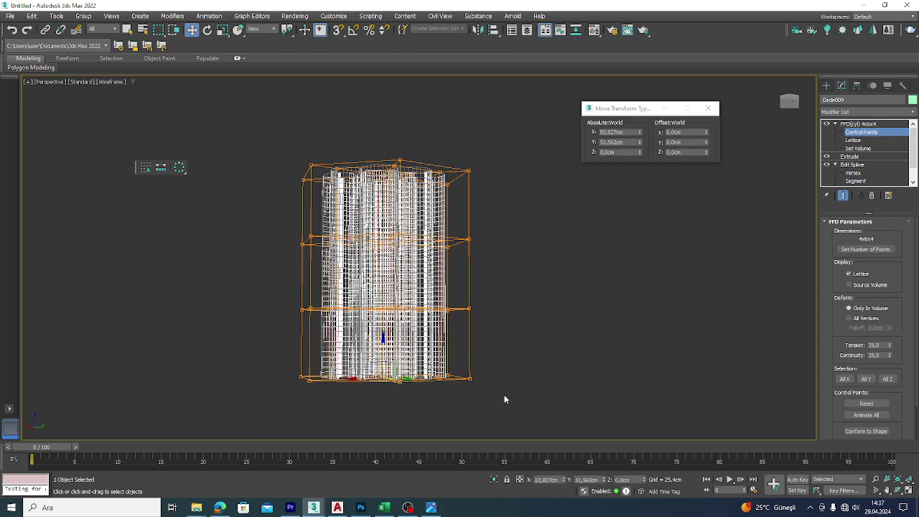
middle_click_drag(477, 348, 321, 352, "alt")
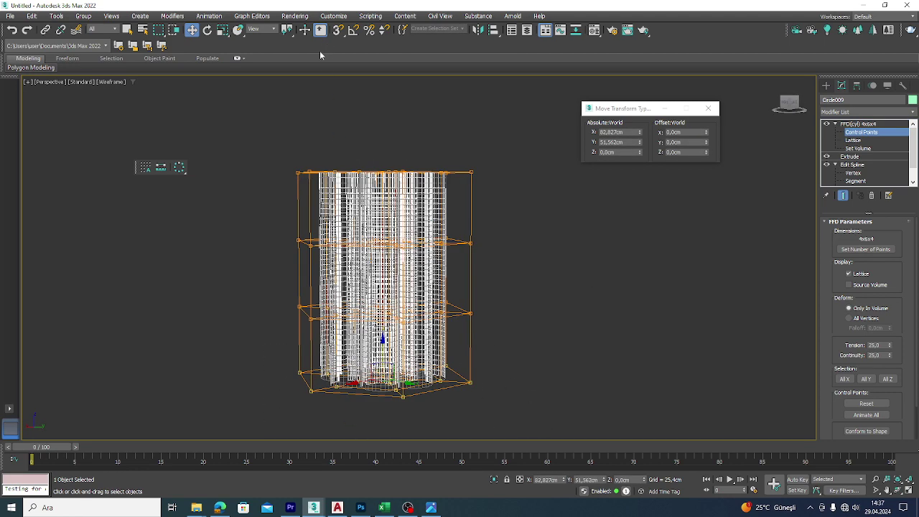
left_click(222, 29)
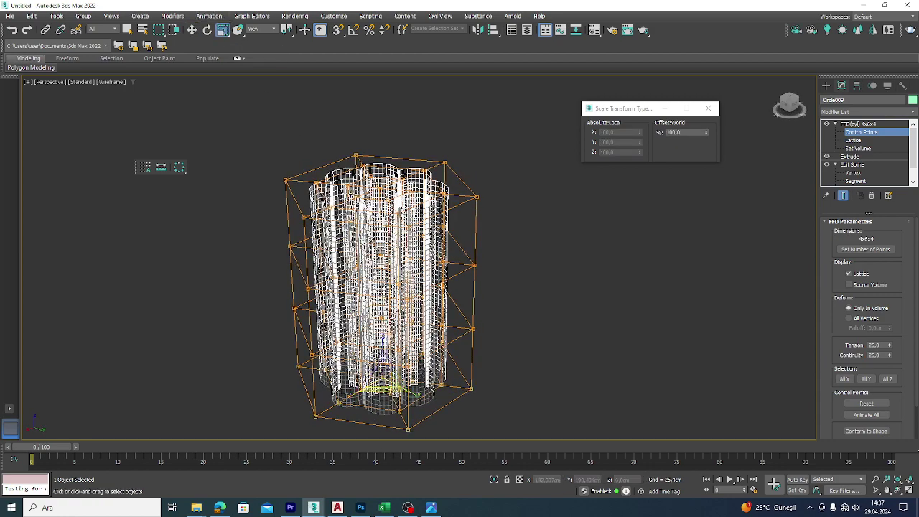
left_click_drag(386, 380, 379, 267)
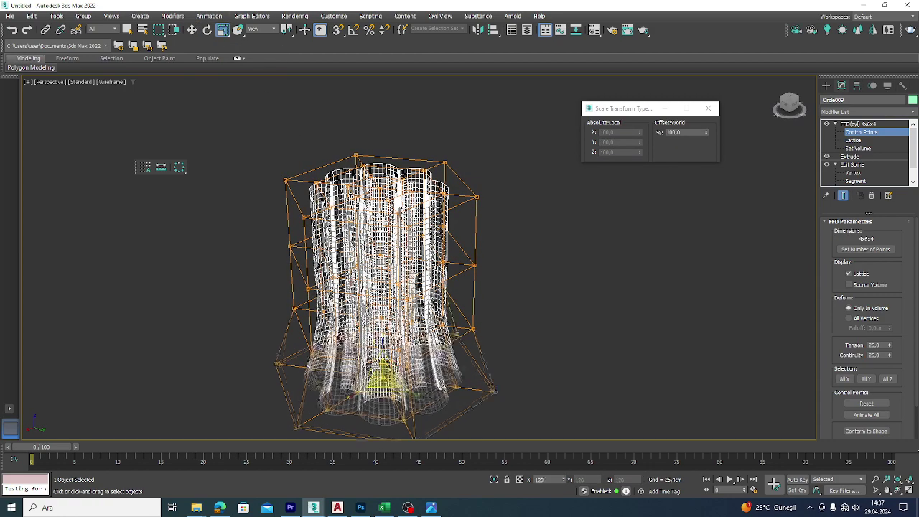
mouse_move(374, 363)
left_mouse_down()
mouse_move(377, 392)
mouse_move(377, 384)
left_mouse_up()
key("F3")
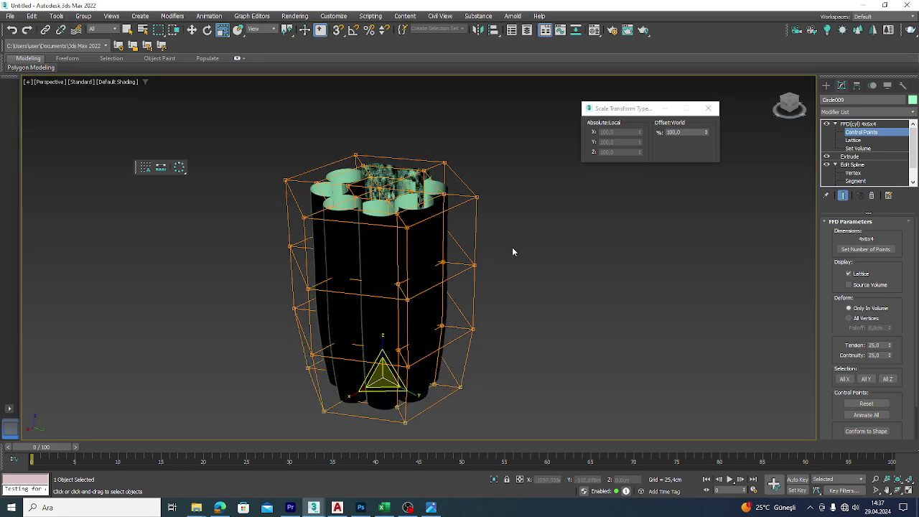
Move the middle and lower-middle lattice rows upward, then select the bottom row.
middle_click_drag(312, 179, 359, 195, "alt")
left_click_drag(256, 117, 456, 173)
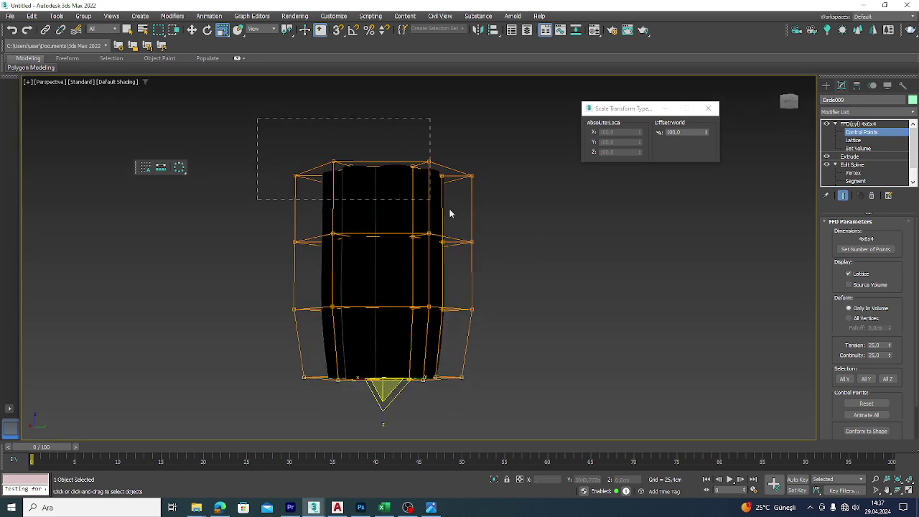
middle_click_drag(411, 173, 461, 175, "alt")
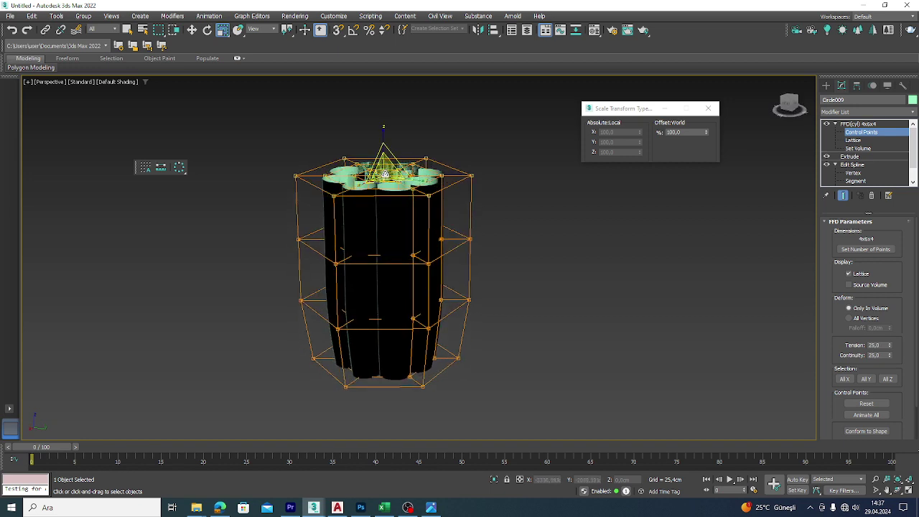
mouse_move(385, 290)
middle_mouse_down("alt")
mouse_move(349, 228)
mouse_move(355, 268)
mouse_move(279, 239)
middle_mouse_up("alt")
left_click_drag(279, 240, 493, 266)
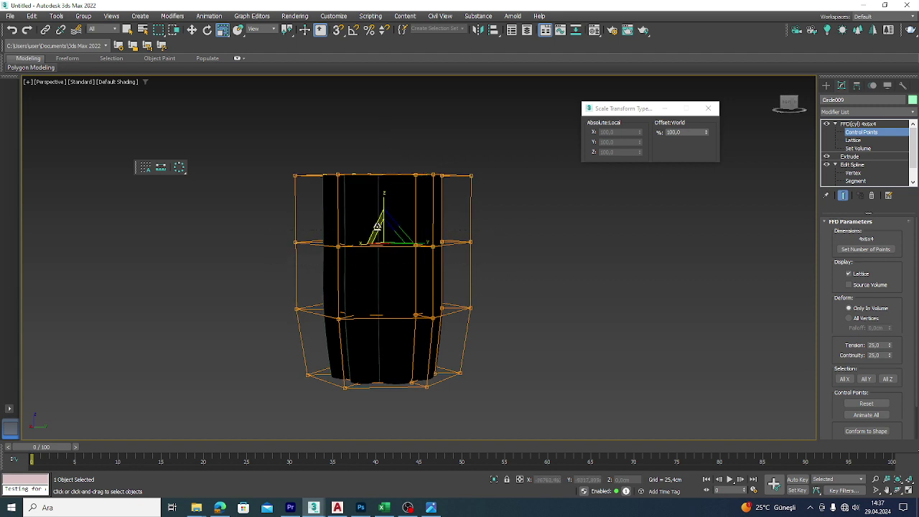
right_click(374, 224)
left_click(388, 237)
left_click_drag(381, 208, 383, 194)
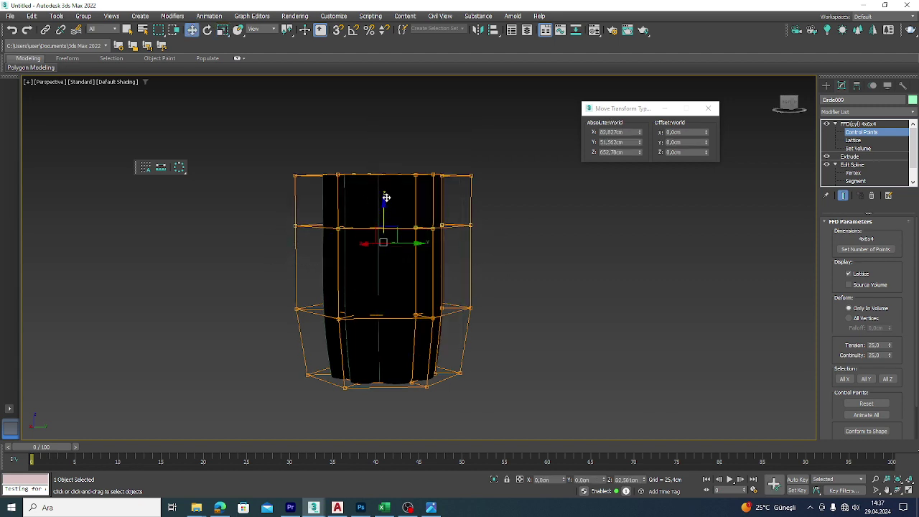
left_click_drag(495, 326, 495, 327)
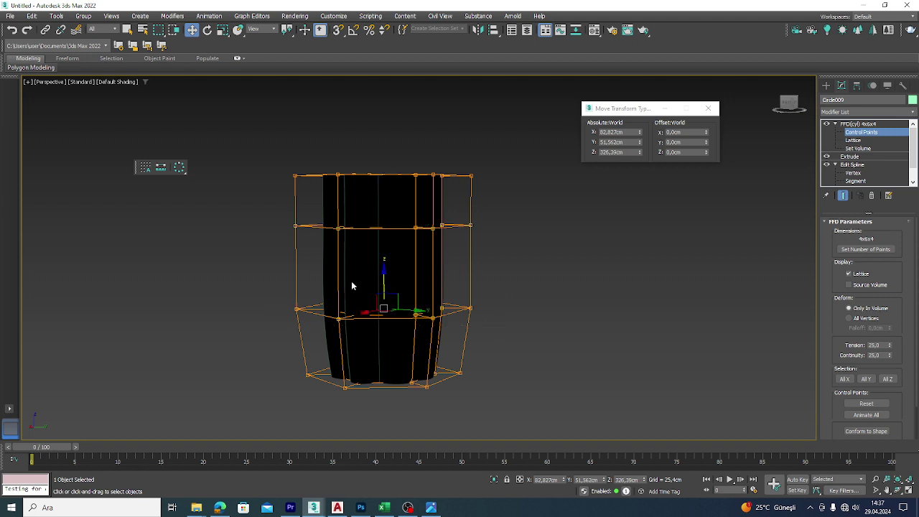
left_click_drag(384, 287, 385, 272)
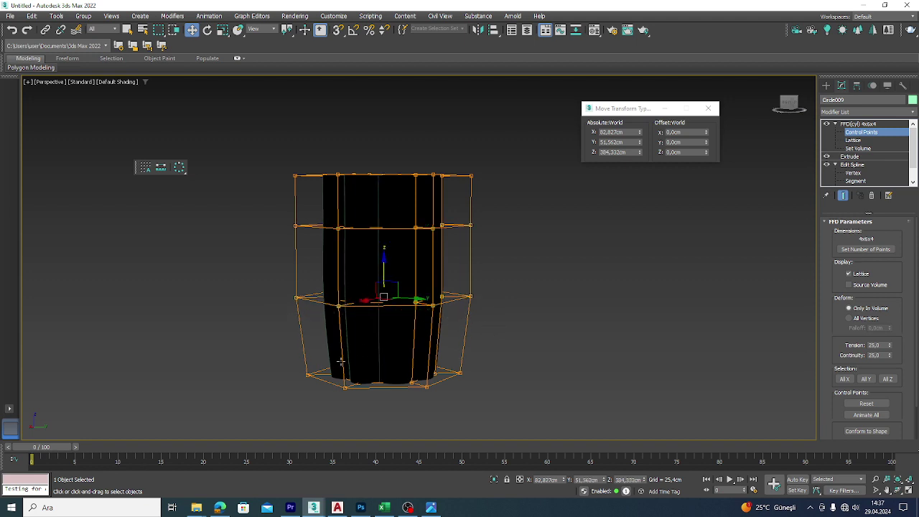
left_click_drag(494, 411, 493, 411)
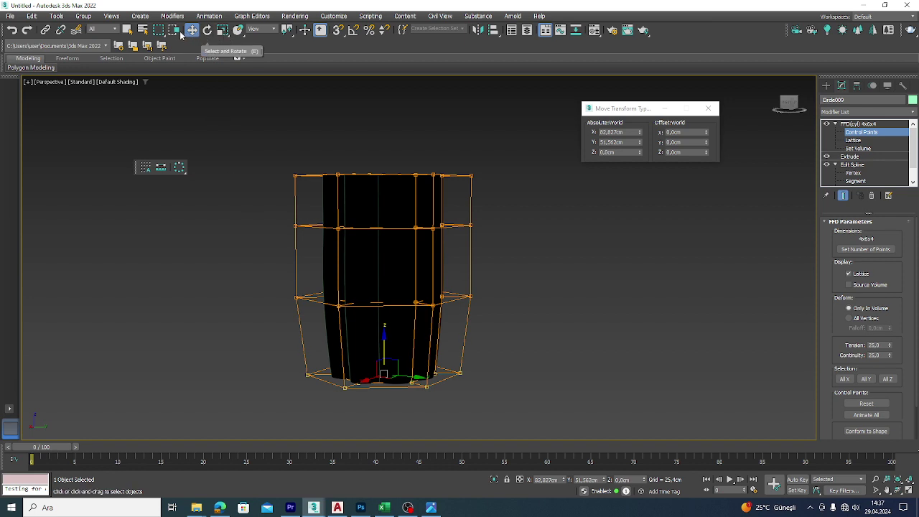
Uniformly scale the bottom, top and middle FFD rings inward, then reselect the top ring.
left_click(222, 29)
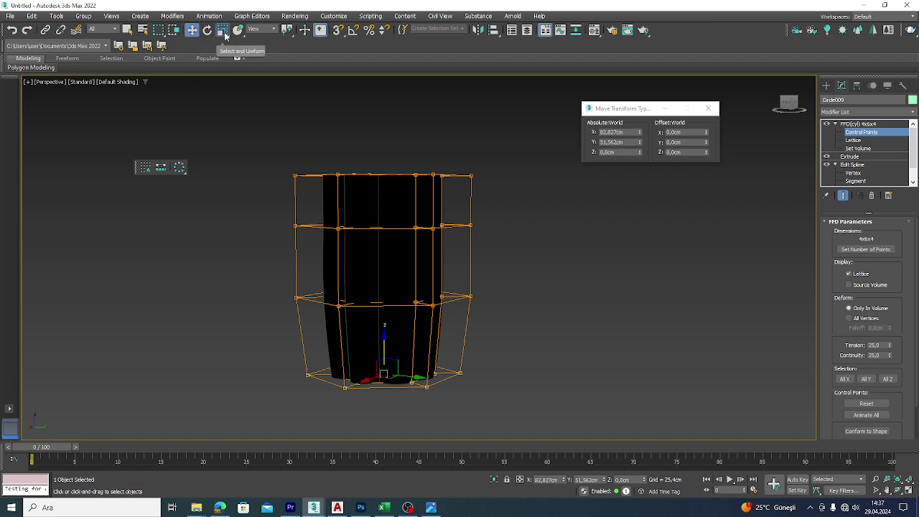
left_click_drag(390, 373, 388, 388)
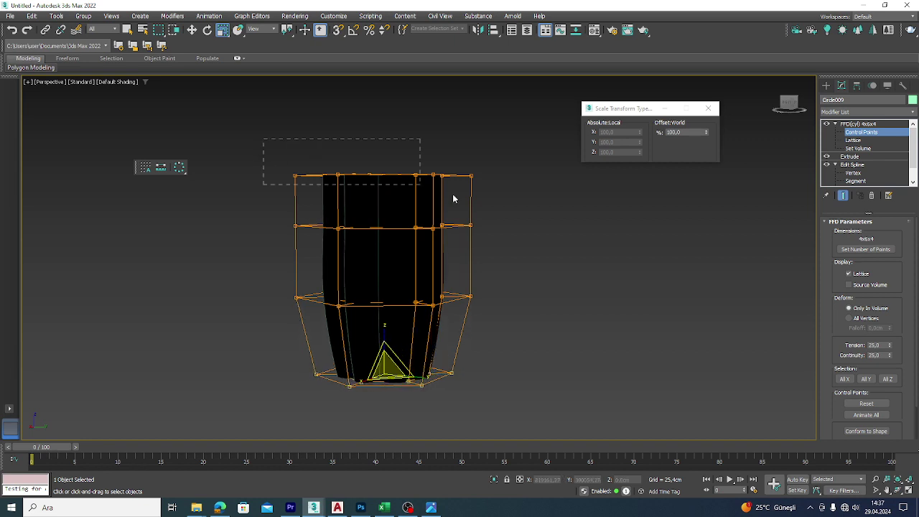
left_click_drag(453, 199, 523, 200)
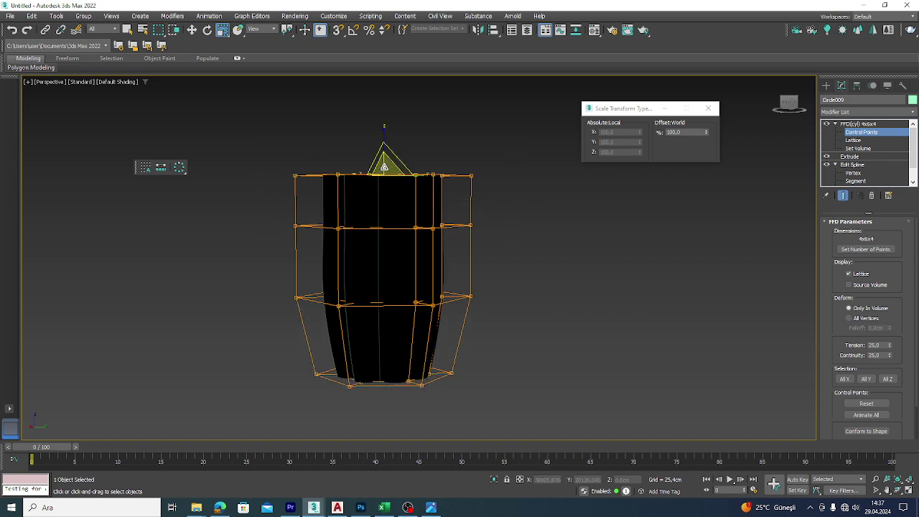
left_click_drag(384, 167, 384, 200)
mouse_move(385, 214)
left_mouse_down()
mouse_move(383, 242)
mouse_move(525, 254)
left_mouse_up()
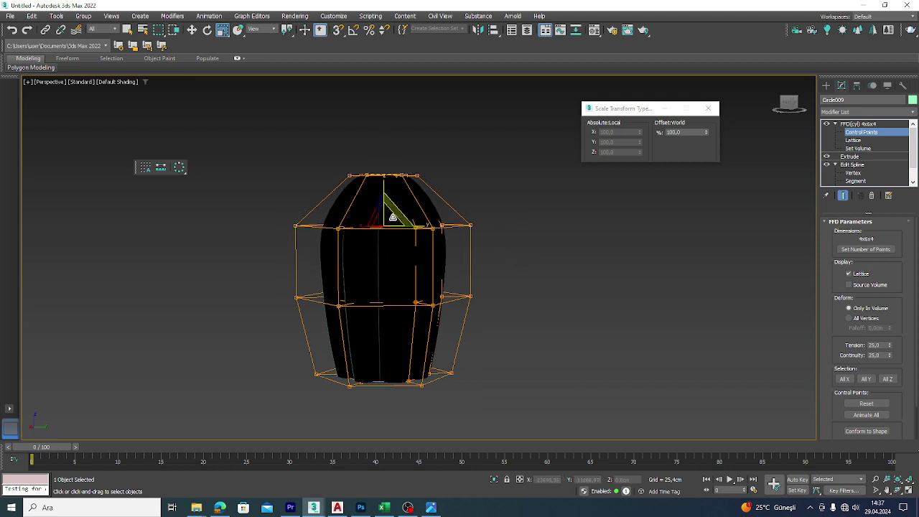
left_click_drag(388, 216, 390, 266)
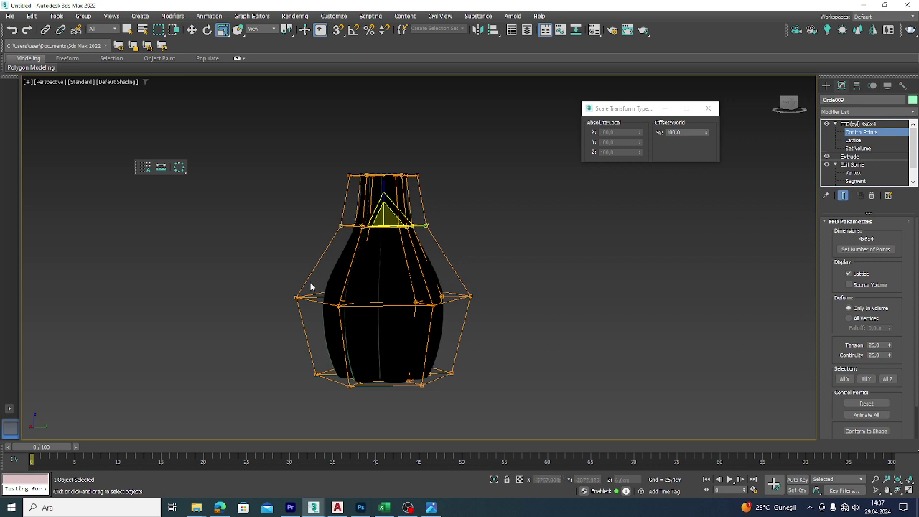
middle_click_drag(397, 257, 400, 273, "alt")
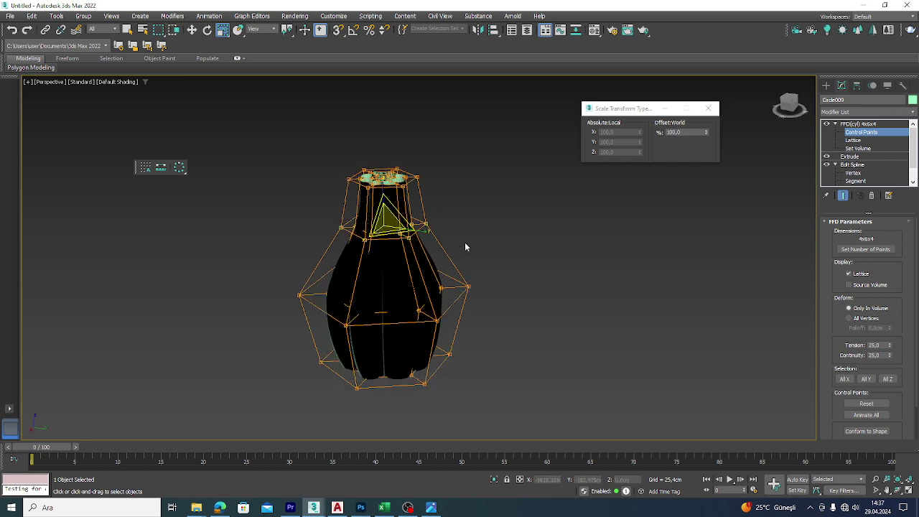
left_click(501, 249)
middle_click_drag(482, 295, 449, 259, "alt")
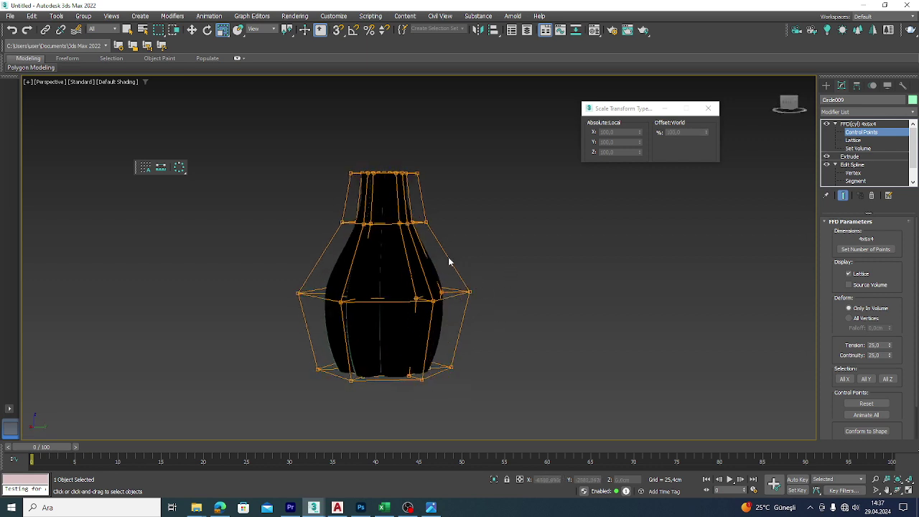
left_click_drag(481, 217, 301, 143)
middle_click_drag(266, 118, 311, 100, "alt")
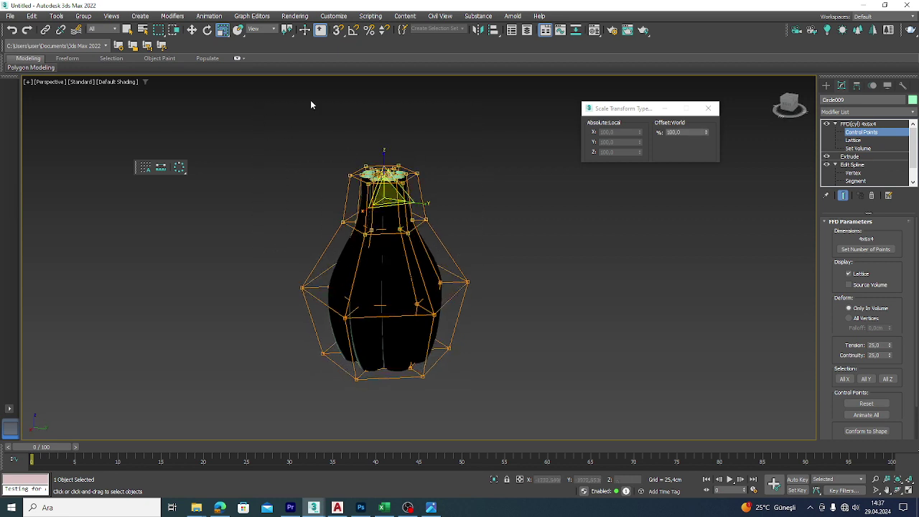
left_click(206, 29)
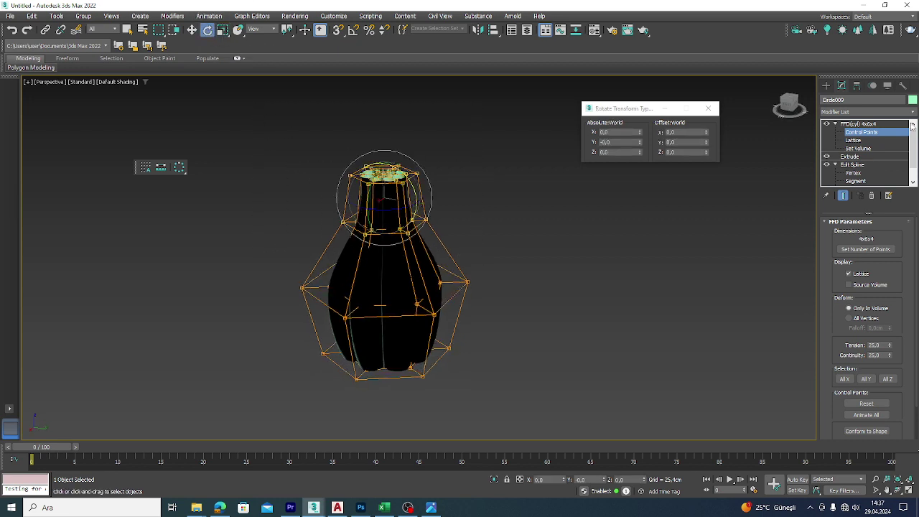
Add a Shell modifier with 2,54 cm outer amount and place it beneath FFD(cyl) 4x6x4.
left_click(845, 124)
left_click(847, 112)
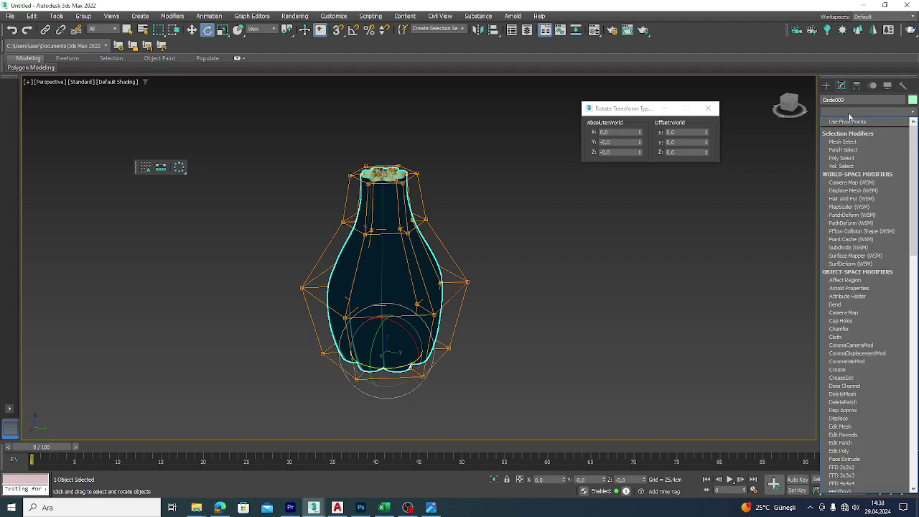
type("s")
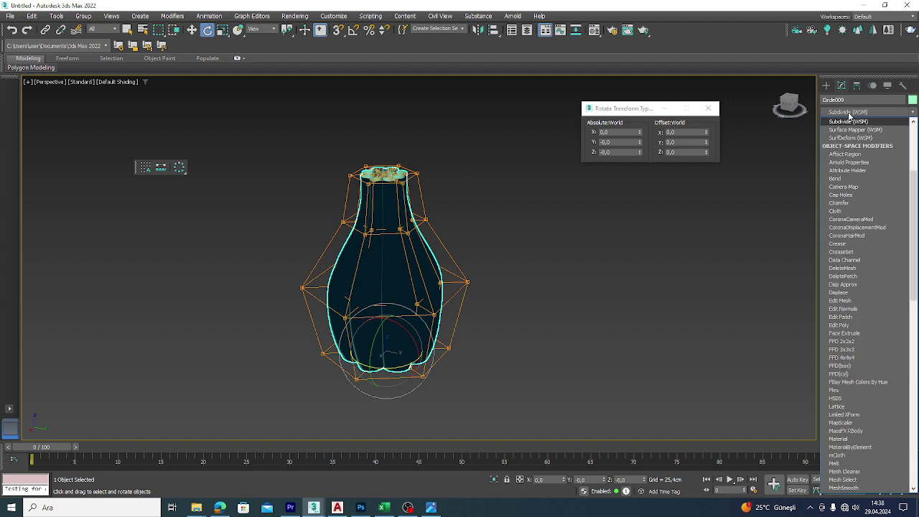
key("s")
key("s")
key("s")
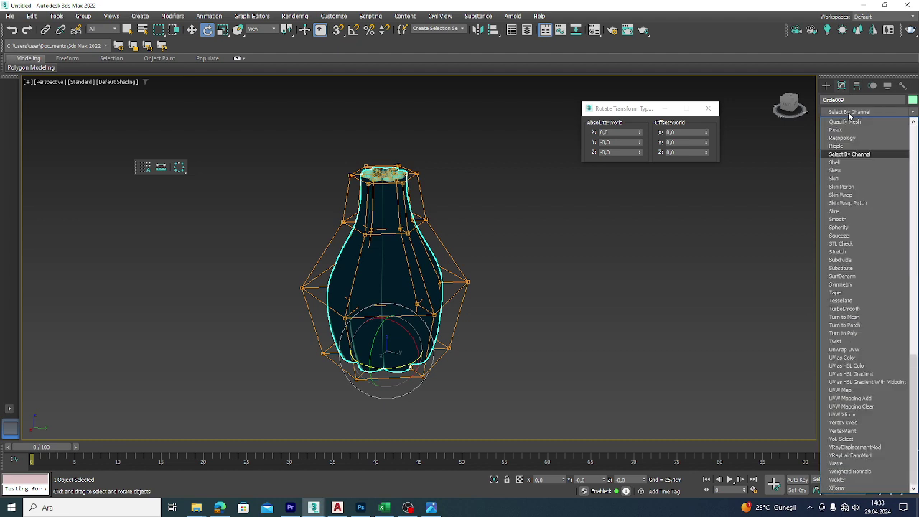
left_click(835, 164)
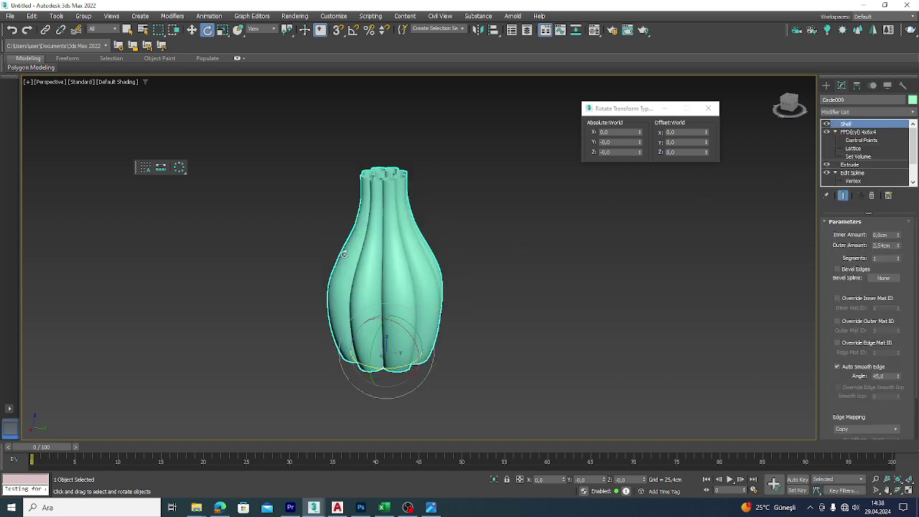
mouse_move(848, 125)
left_mouse_down()
mouse_move(819, 164)
mouse_move(847, 155)
left_mouse_up()
Rotate the top ring of FFD control points about Z to twist the flutes.
left_click(858, 125)
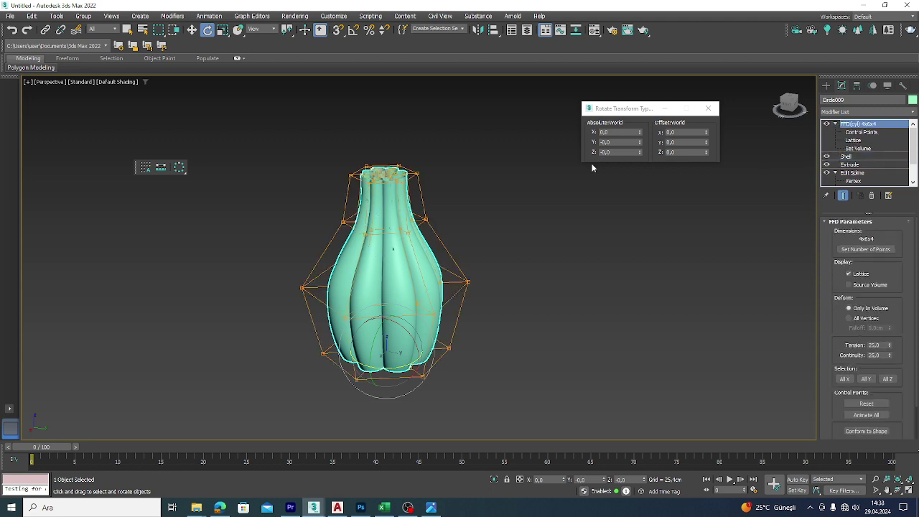
middle_click_drag(423, 284, 323, 155, "alt")
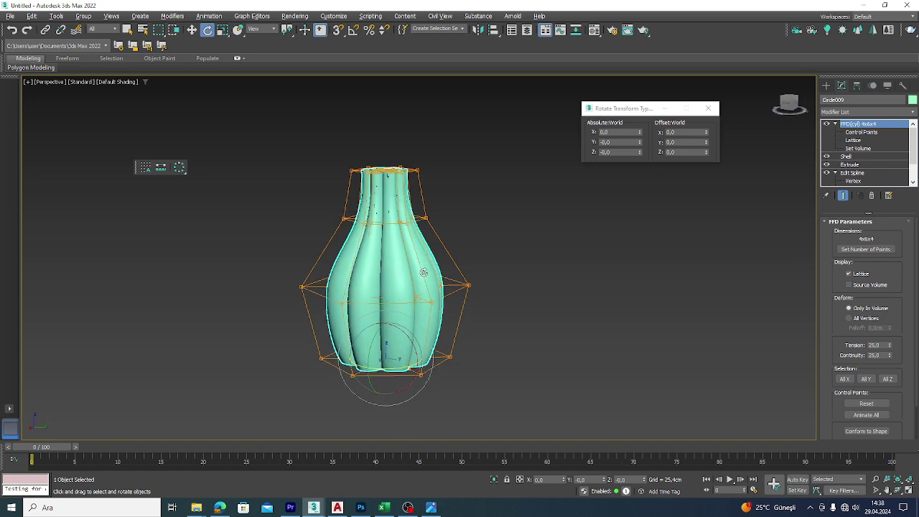
left_click_drag(467, 246, 382, 224)
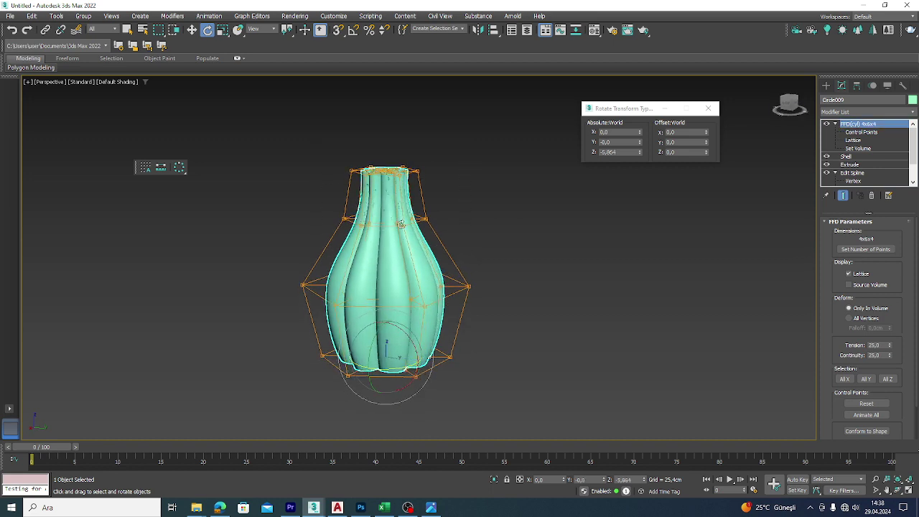
left_click(862, 132)
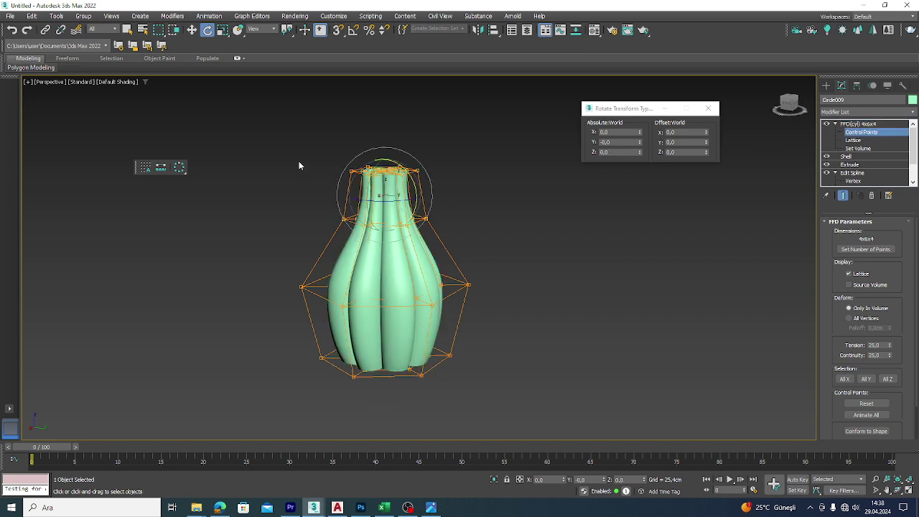
left_click_drag(489, 264, 483, 254)
middle_click_drag(392, 272, 406, 274, "alt")
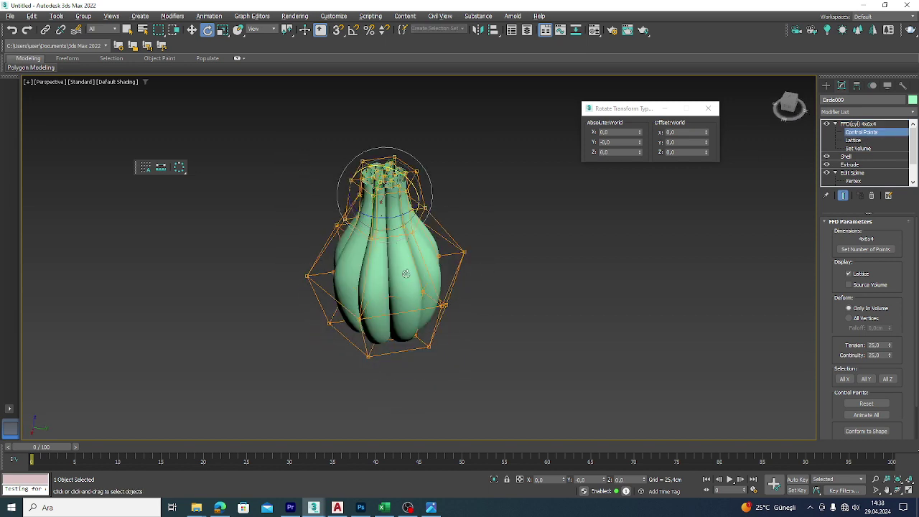
left_click_drag(393, 216, 337, 202)
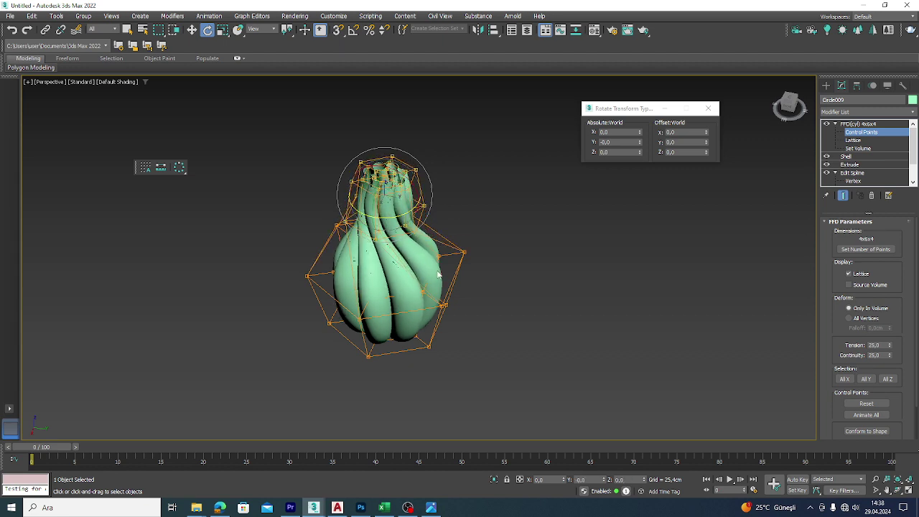
middle_click_drag(337, 202, 331, 379, "alt")
Twist the bottom control-point ring, exit Control Points, and open the vase reference photo.
left_click_drag(327, 362, 574, 392)
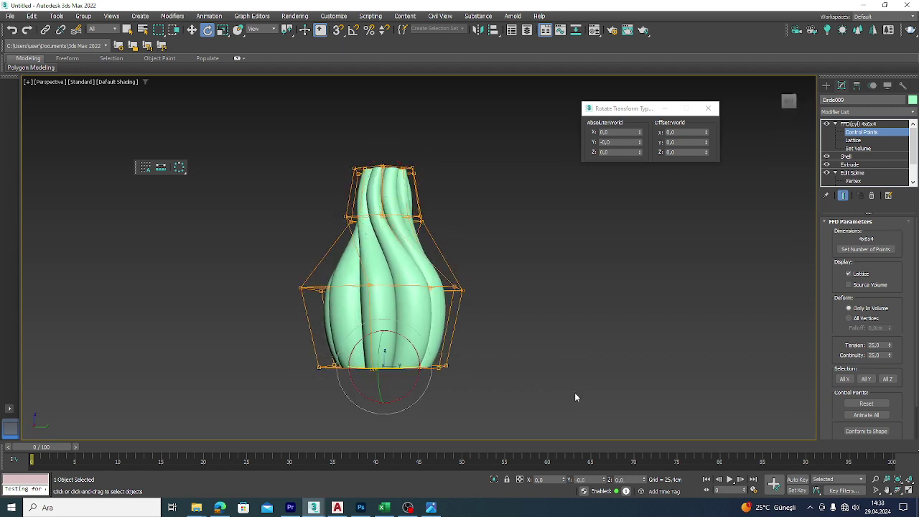
middle_click_drag(427, 371, 415, 407, "alt")
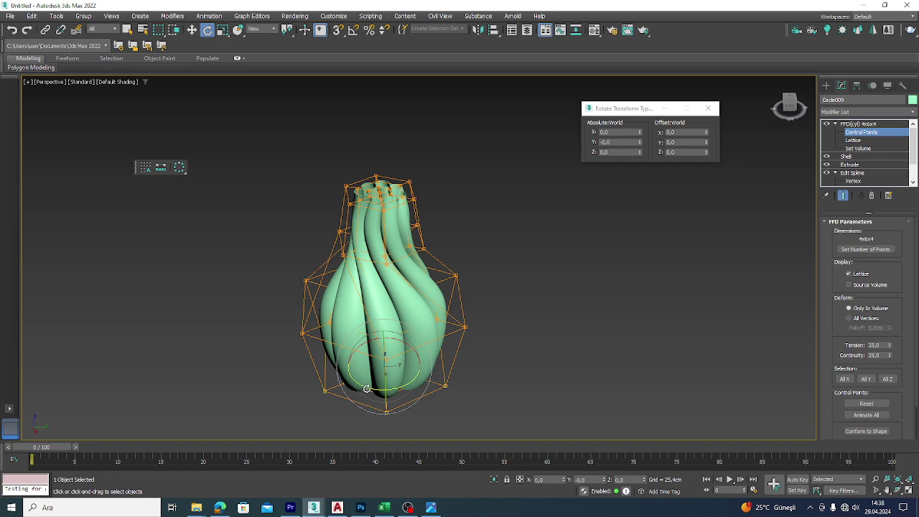
left_click_drag(366, 389, 468, 386)
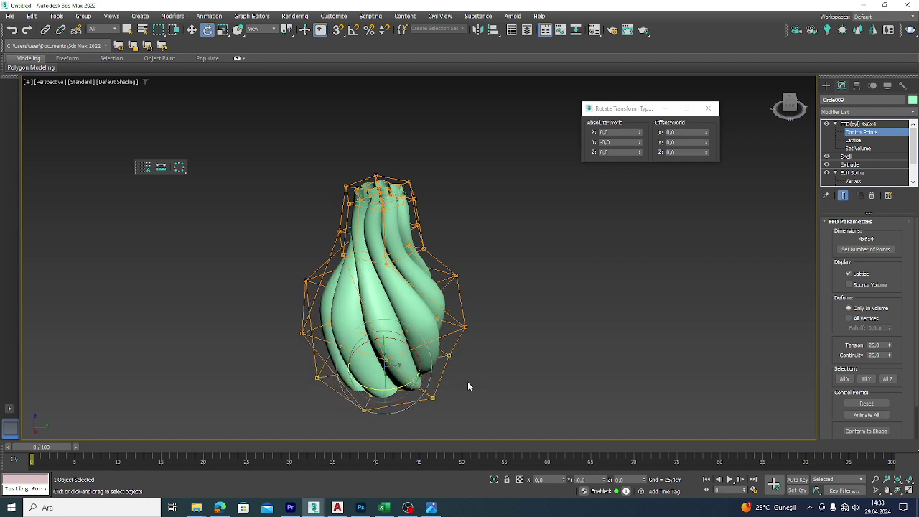
mouse_move(467, 386)
middle_mouse_down("alt")
mouse_move(462, 338)
mouse_move(459, 349)
middle_mouse_up("alt")
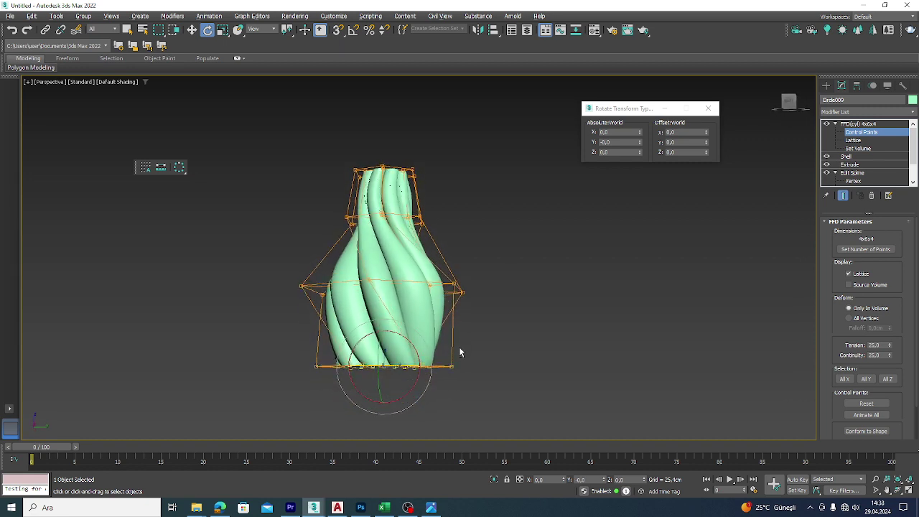
left_click(868, 125)
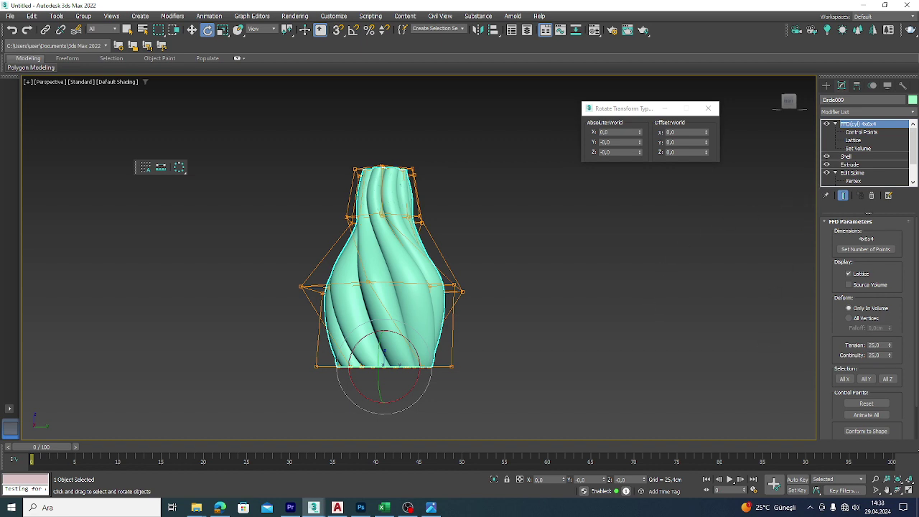
left_click(431, 508)
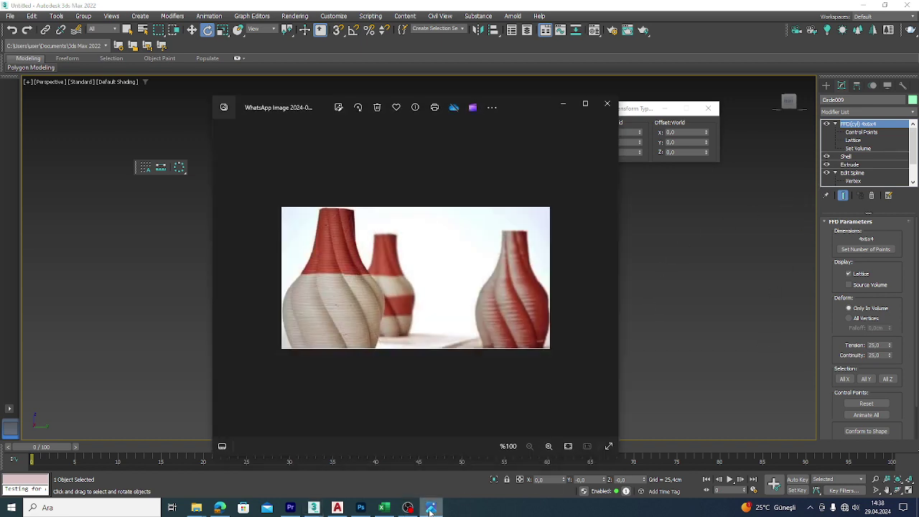